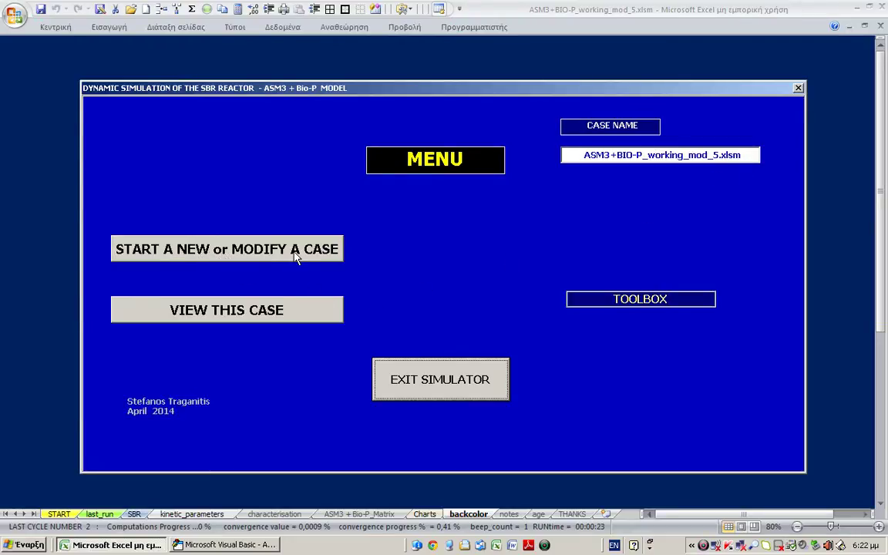
Exit the simulator to its title sheet, restart it, and open the form for starting a new case or modifying one.
left_click(399, 386)
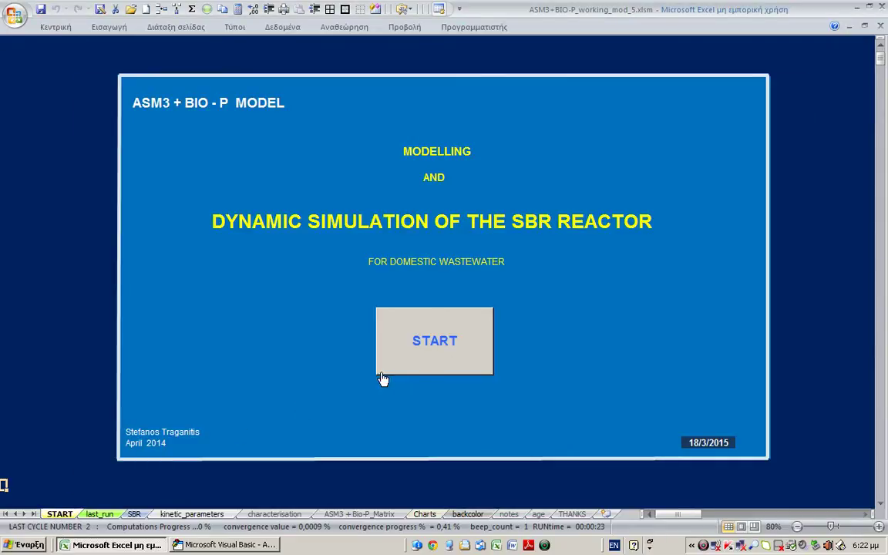
left_click(455, 353)
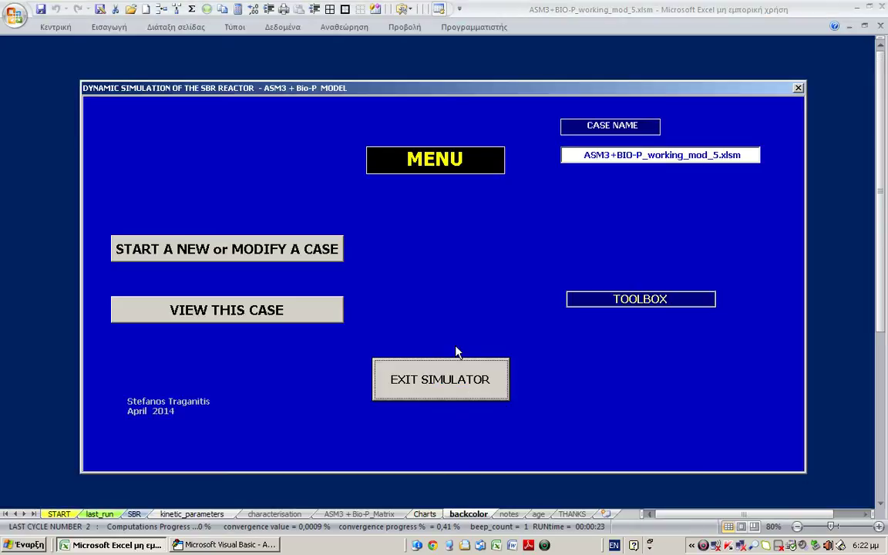
left_click(223, 249)
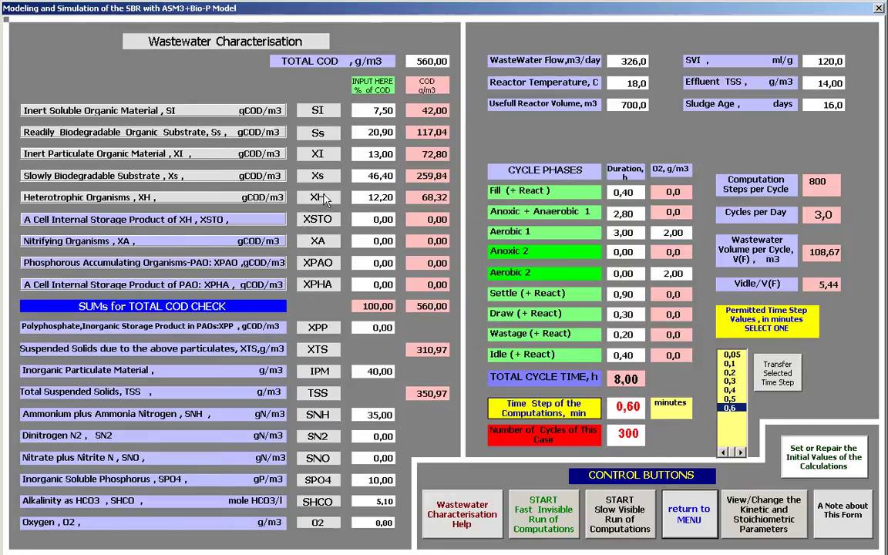
Open the wastewater characterisation help sheet and calculate the COD fractions from the existing input values.
left_click(446, 532)
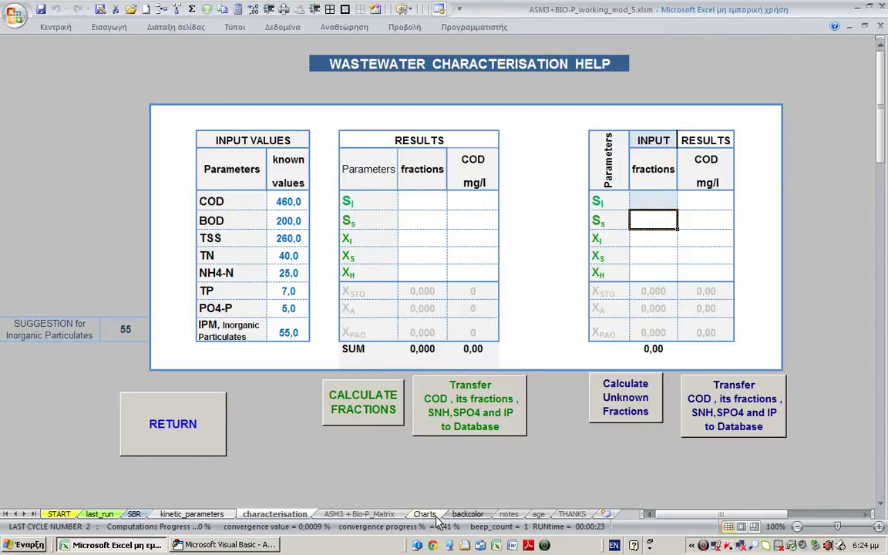
left_click(211, 440)
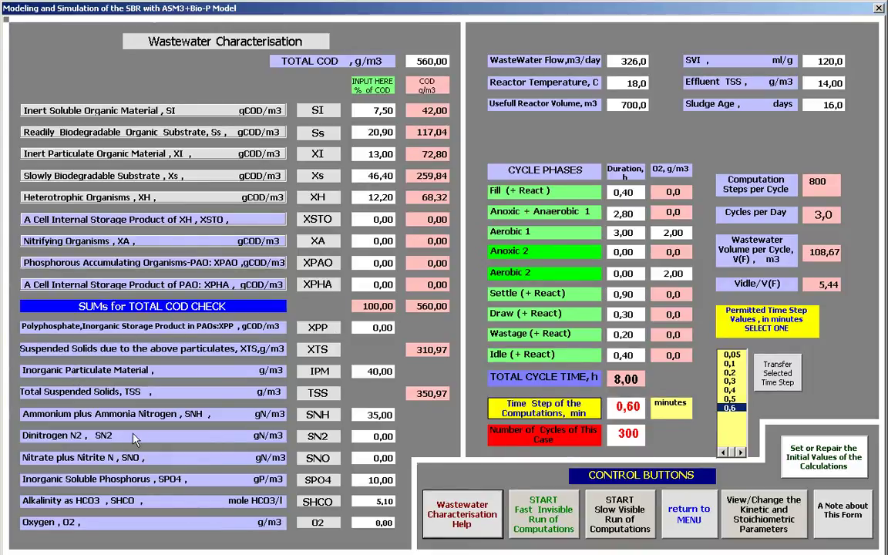
left_click(467, 518)
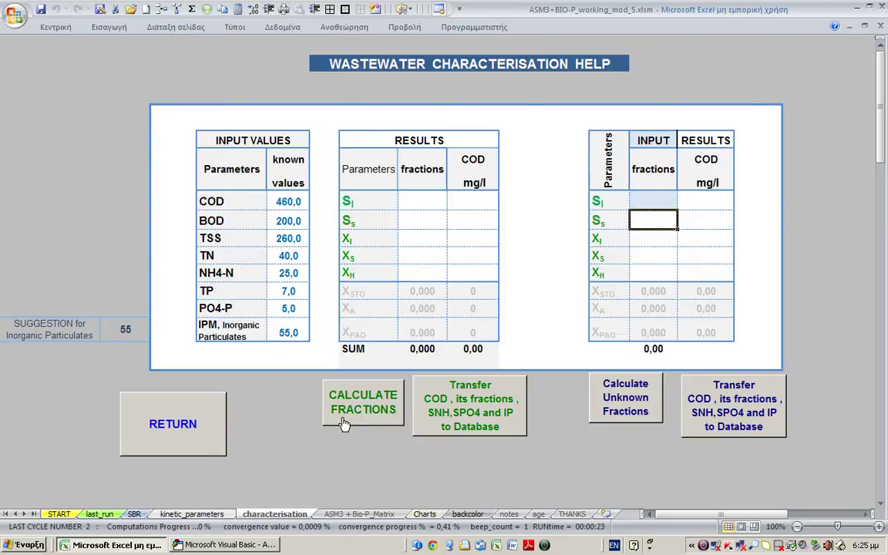
left_click(364, 407)
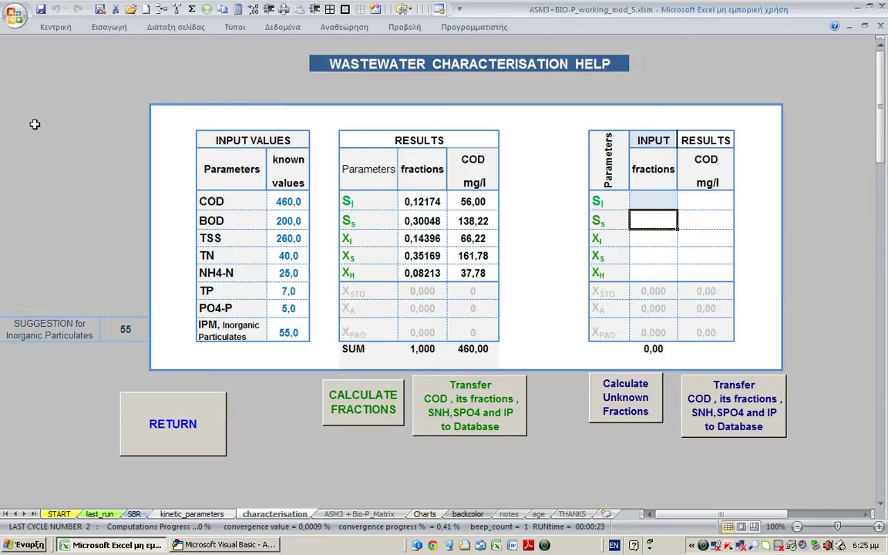
Set the known COD value to 440 and recalculate the fractions.
left_click(276, 201)
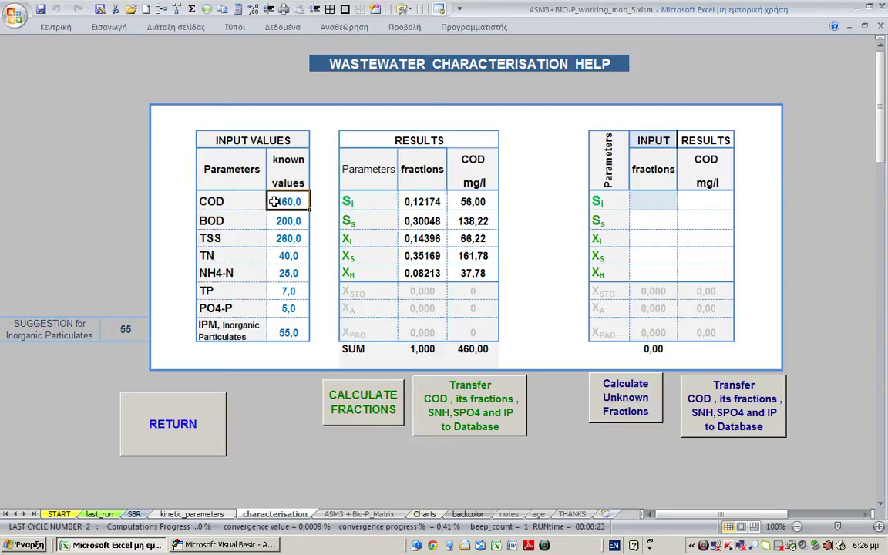
type("440")
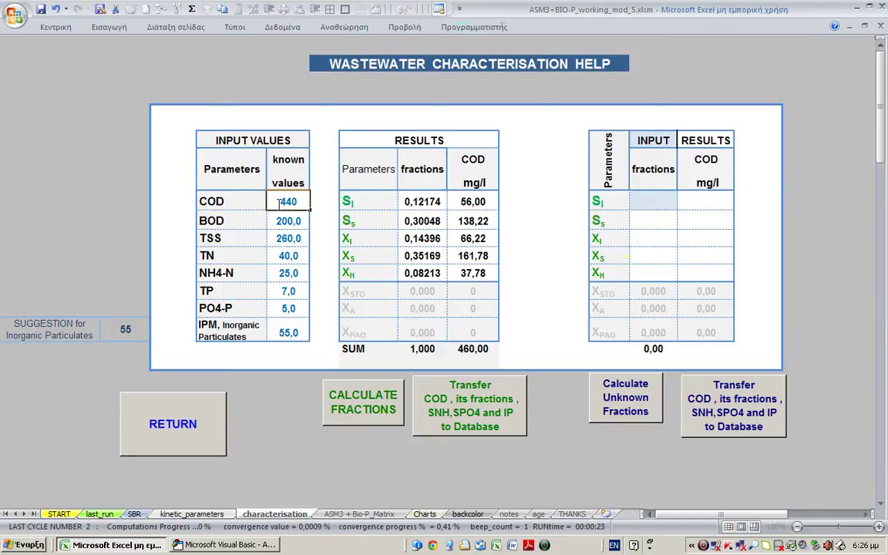
key("Return")
left_click(371, 412)
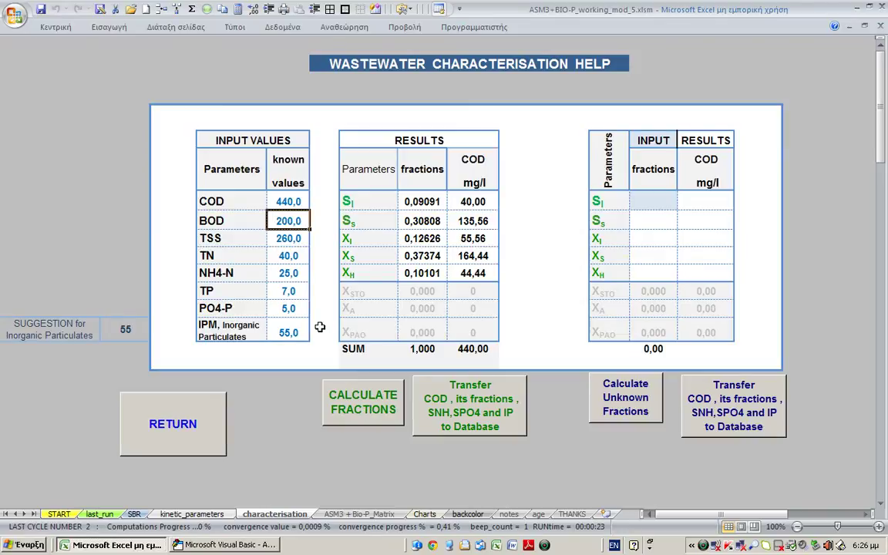
Set the known TSS value to 240 in the input values table.
left_click(287, 241)
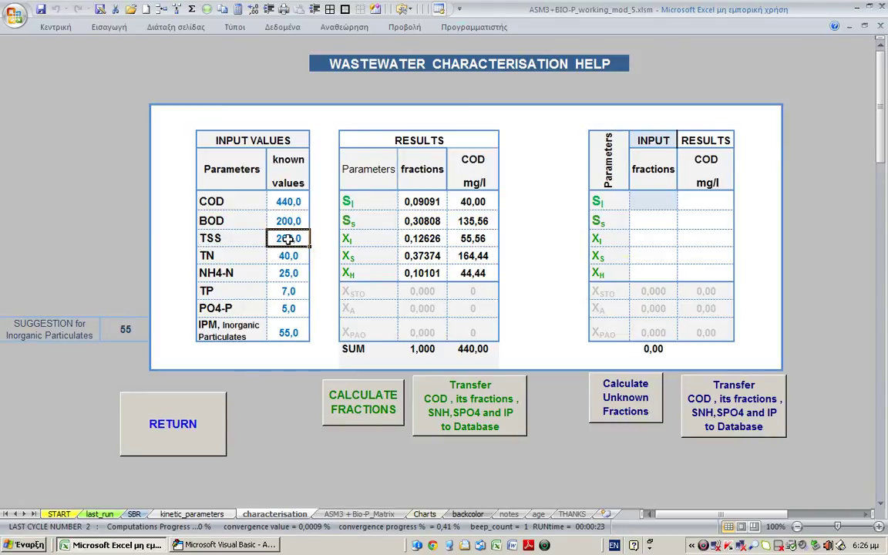
type("2")
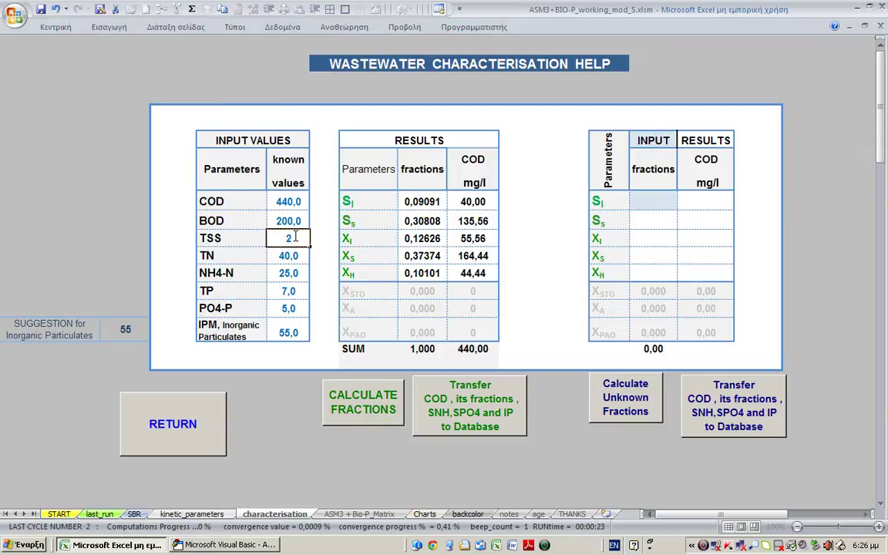
type("60")
key("Return")
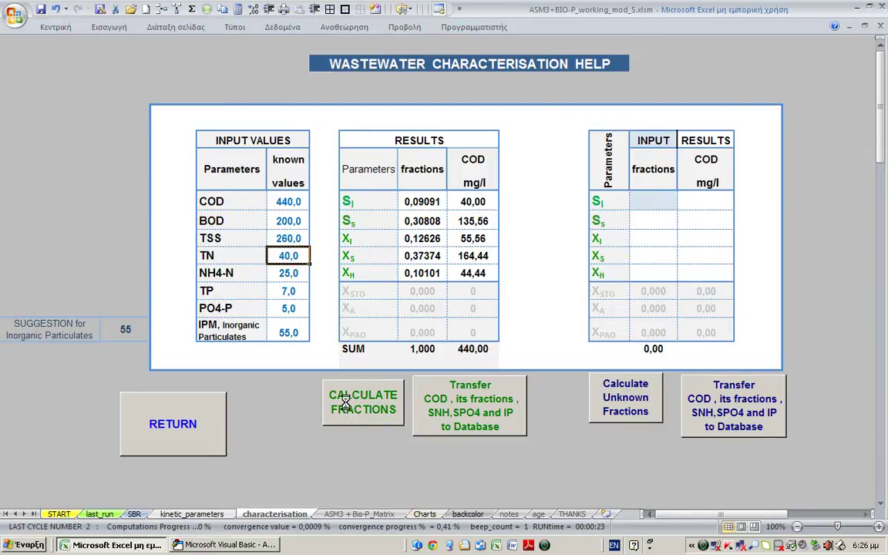
left_click(275, 239)
type("240")
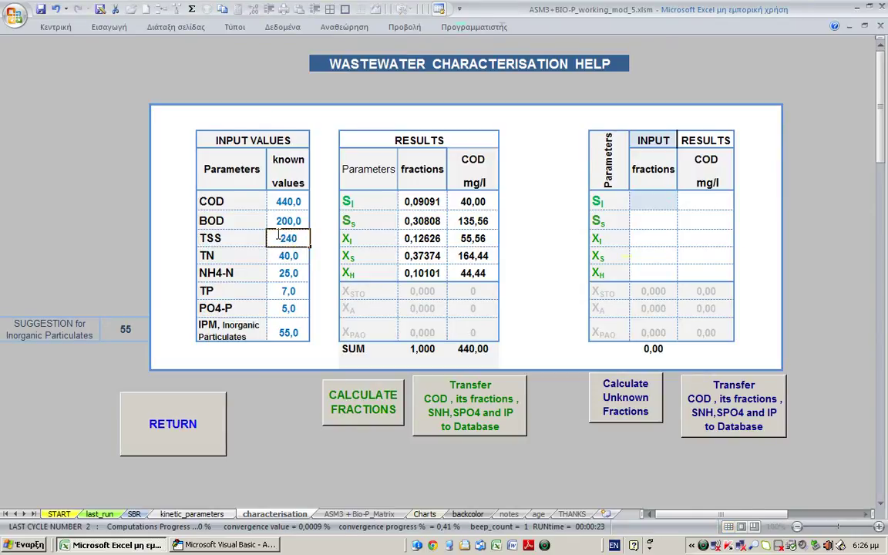
key("Return")
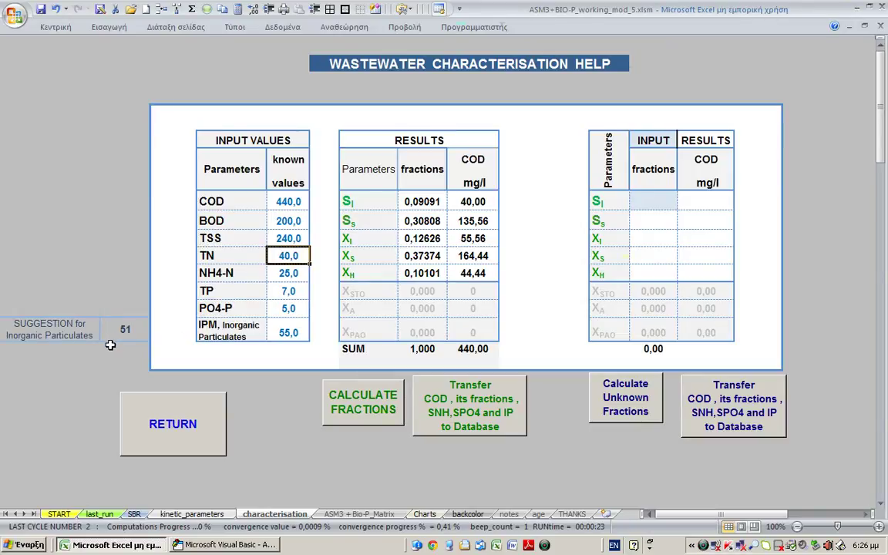
Set the inorganic particulates (IPM) value to the suggested 51 and recalculate the fractions.
left_click(278, 333)
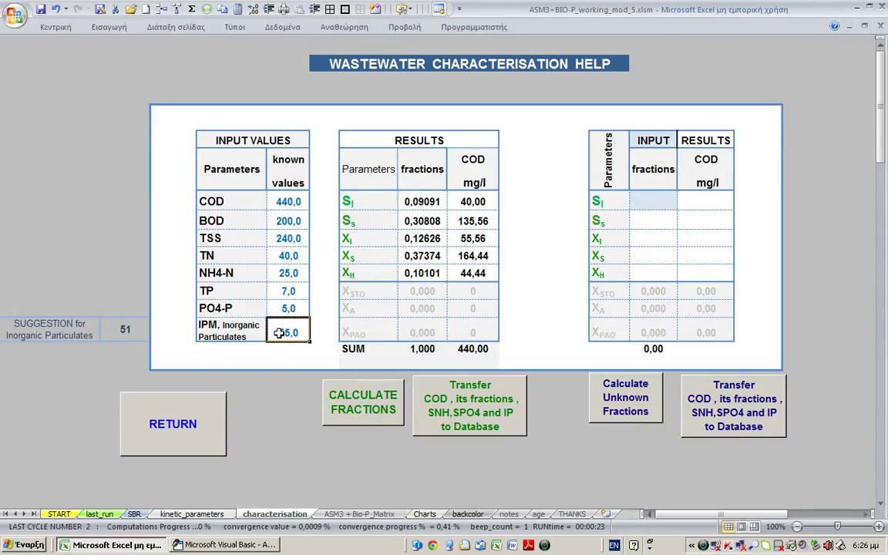
type("51")
key("Return")
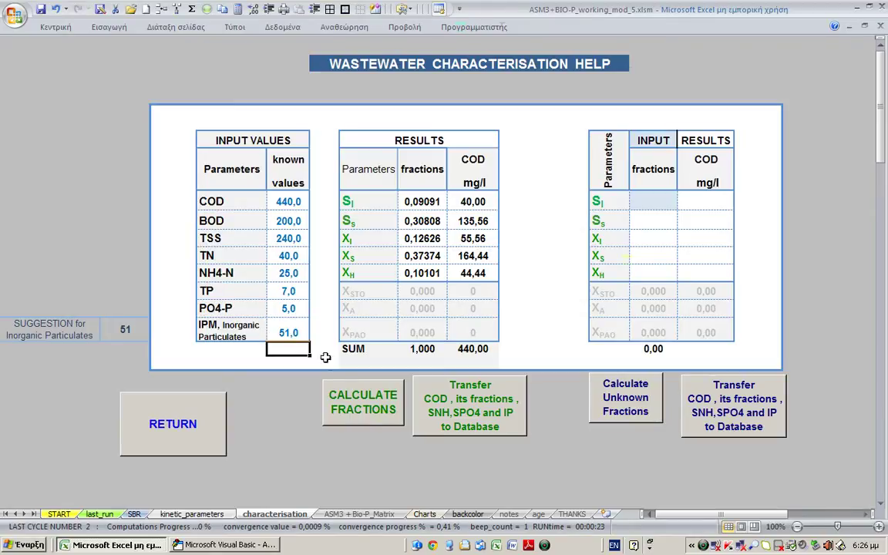
left_click(353, 396)
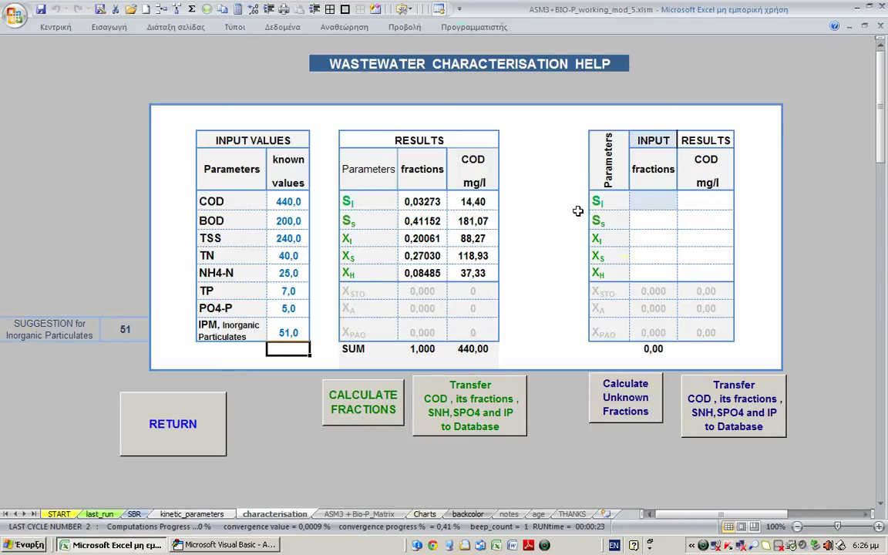
Enter 0,04 as the known SI input fraction and calculate the unknown fractions.
left_click(655, 201)
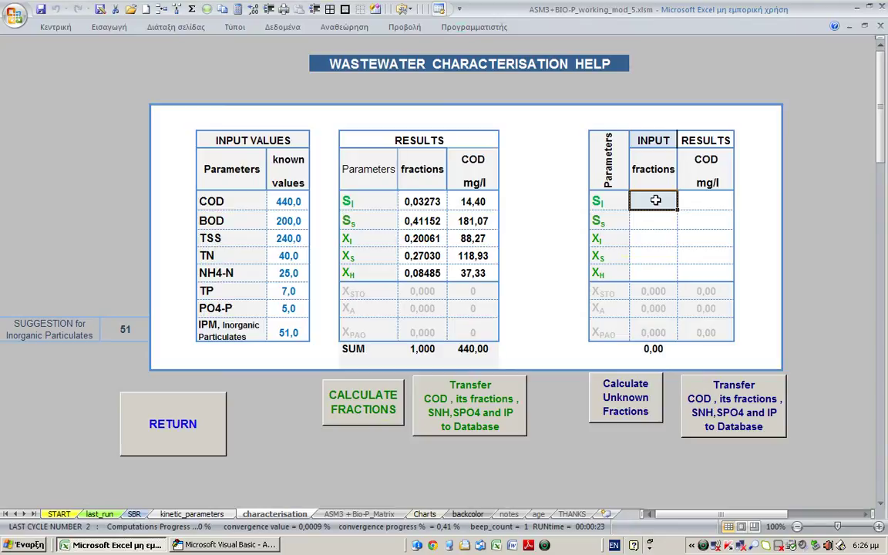
type("0,0")
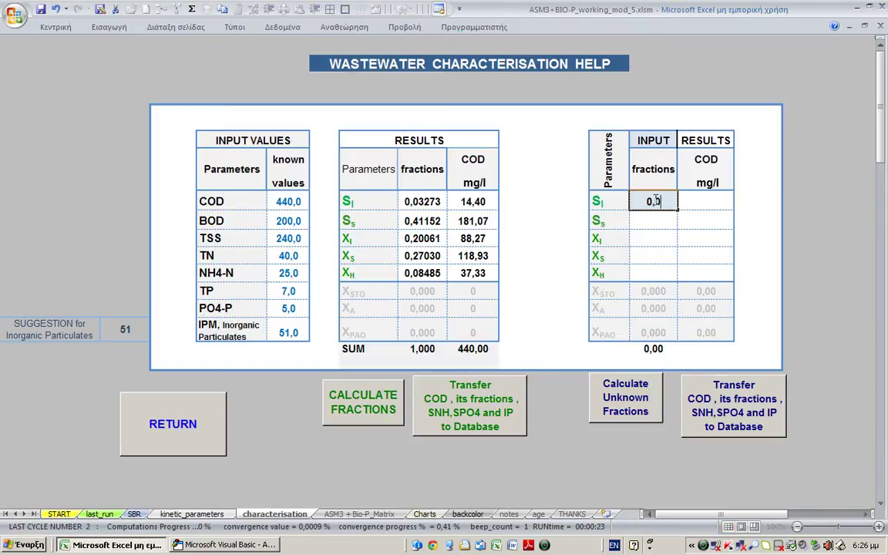
type("4")
key("Return")
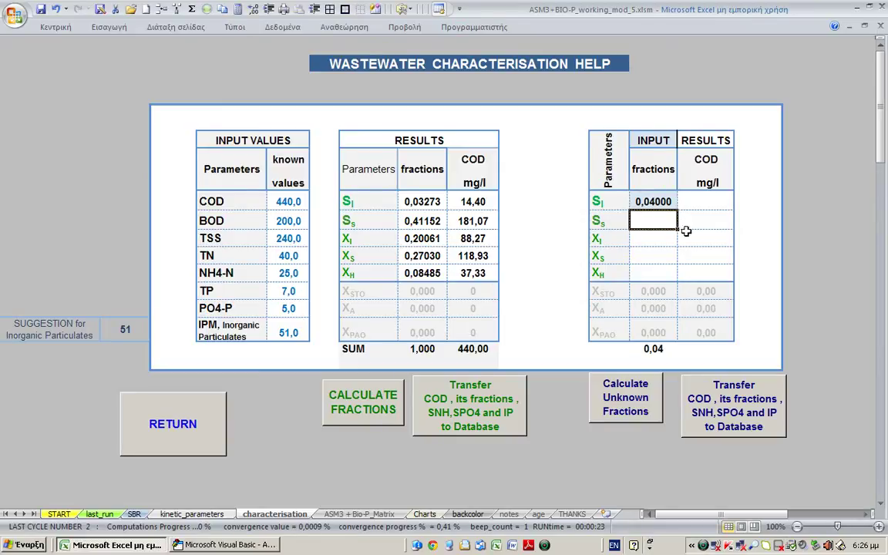
left_click(630, 411)
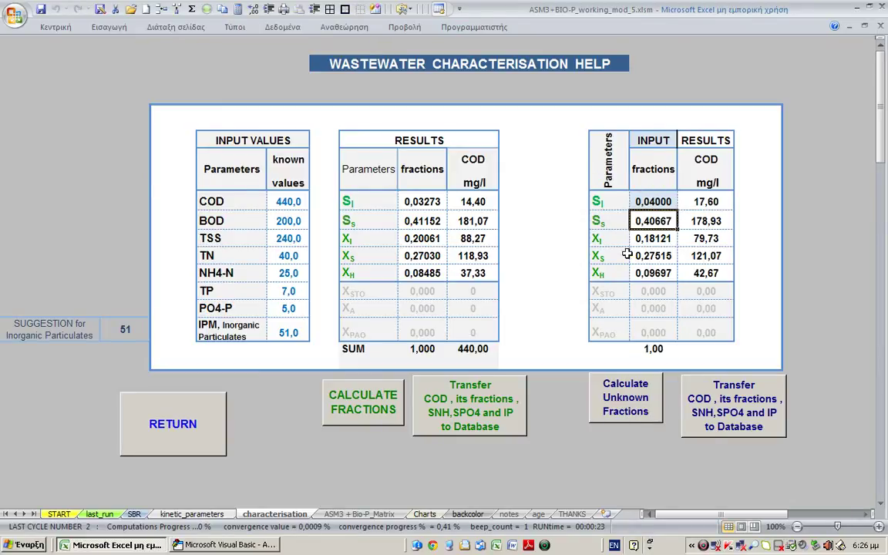
Return to the case data form and transfer the permitted time step of 0,6 minutes to the computations.
left_click(167, 433)
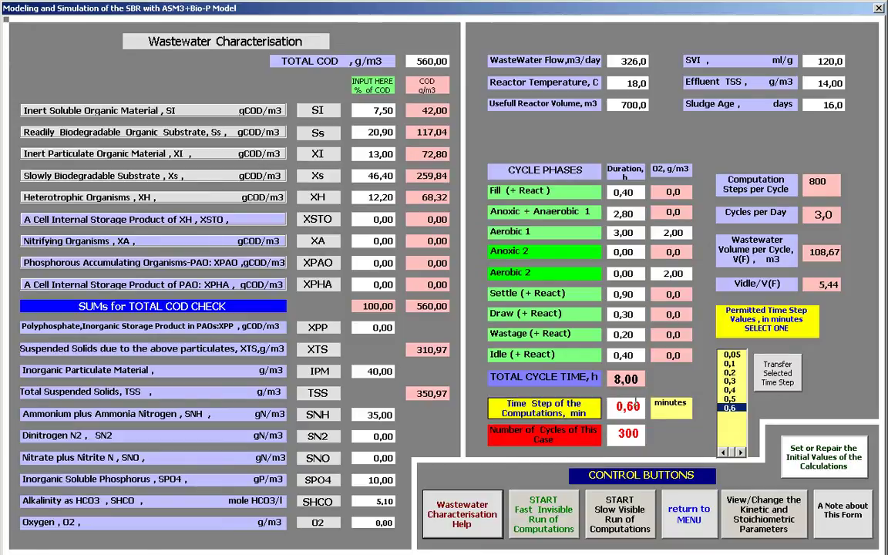
left_click(778, 382)
left_click(671, 408)
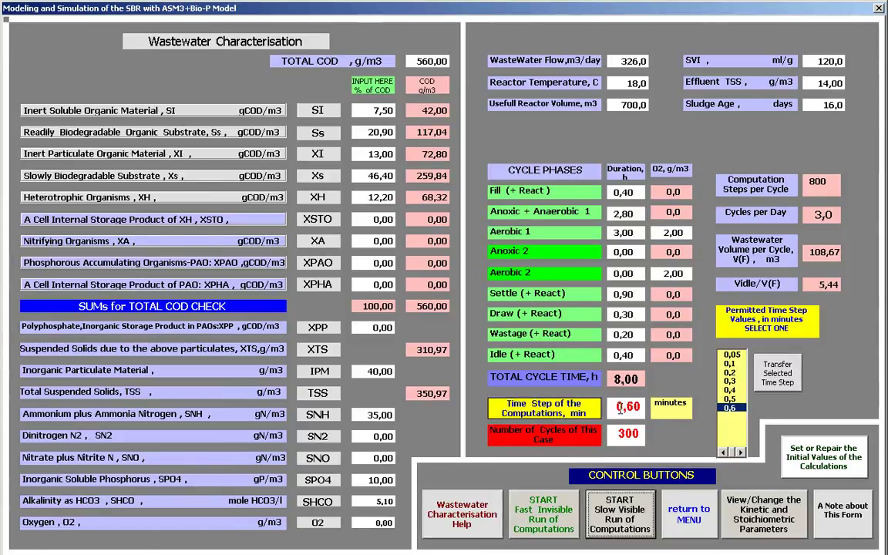
left_click(672, 403)
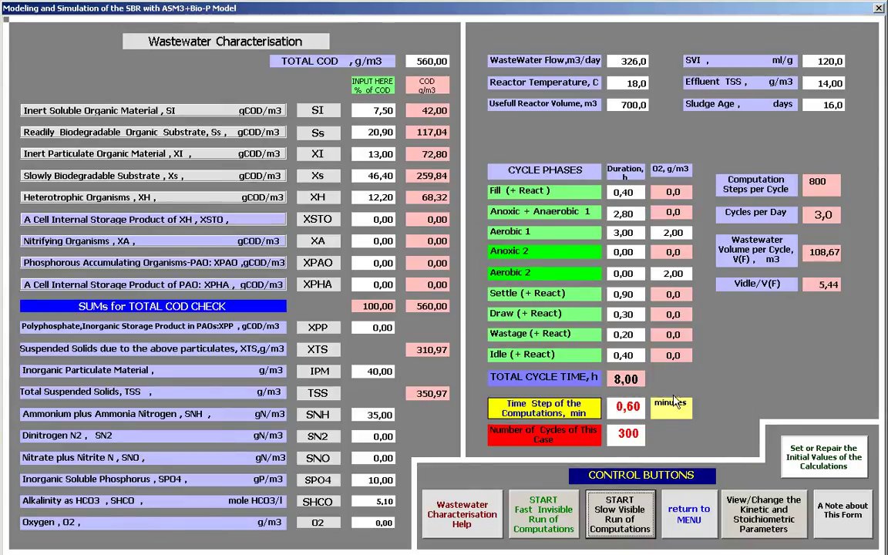
left_click(679, 407)
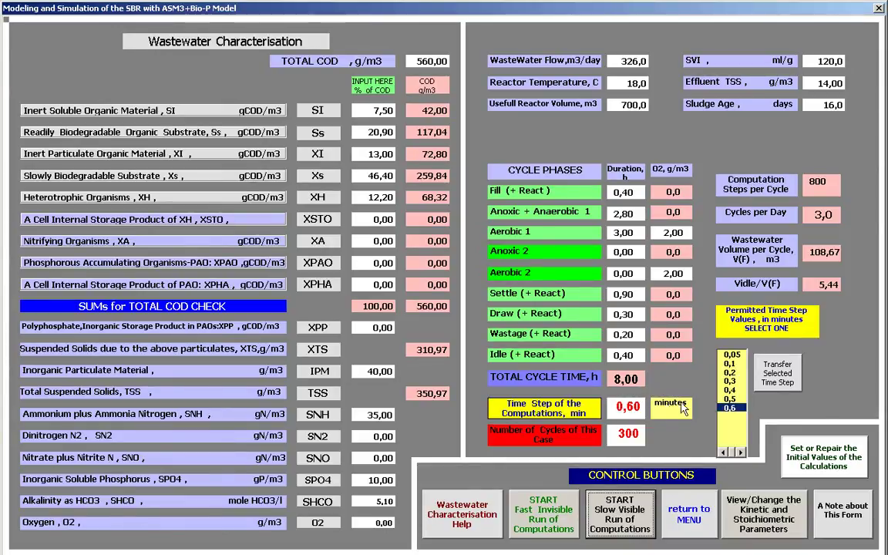
left_click(730, 408)
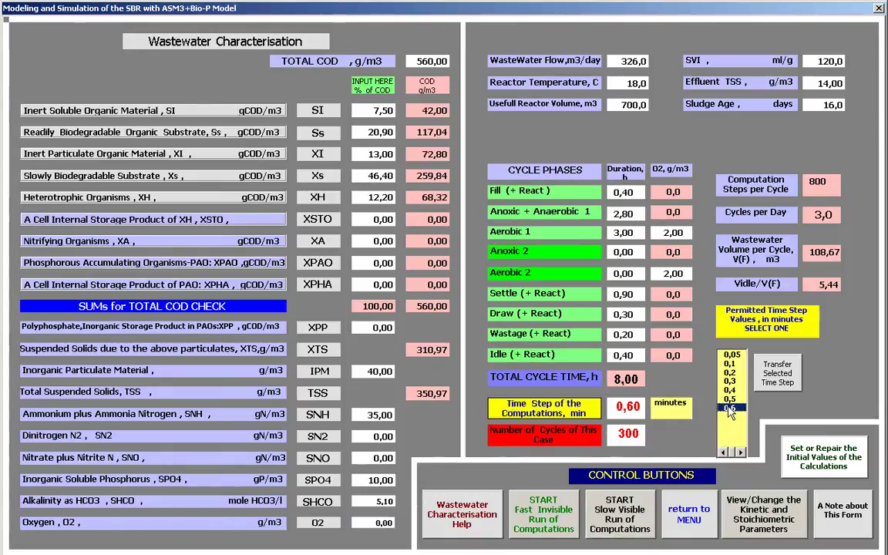
left_click(780, 372)
left_click(683, 399)
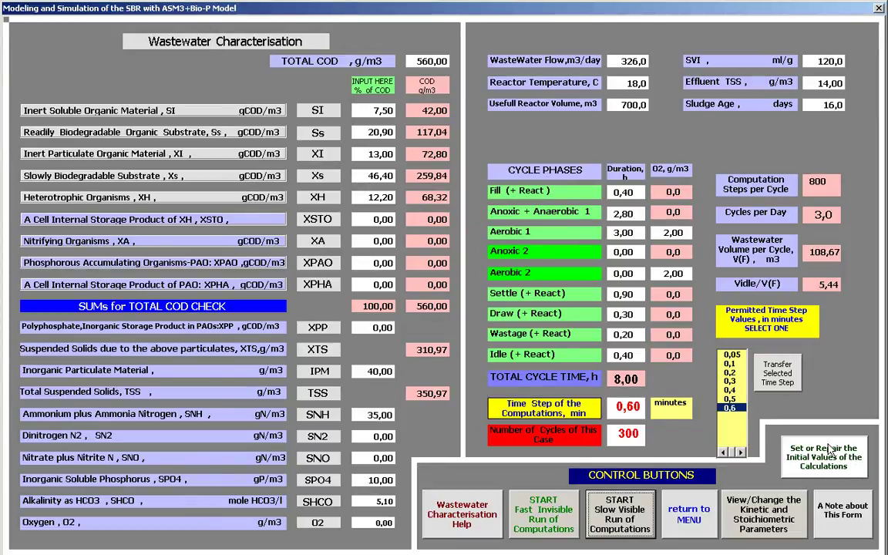
Start the fast invisible run of computations and, once it finishes, open the detailed charts from the results menu.
left_click(543, 520)
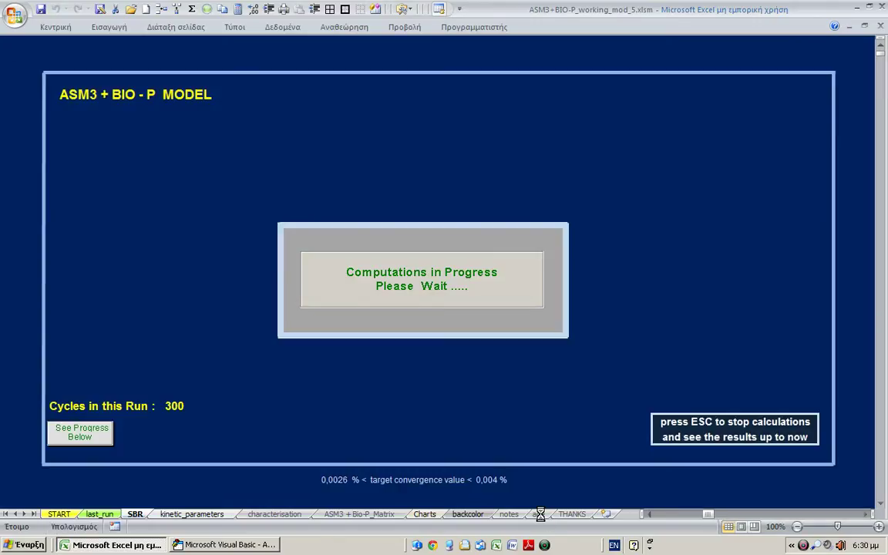
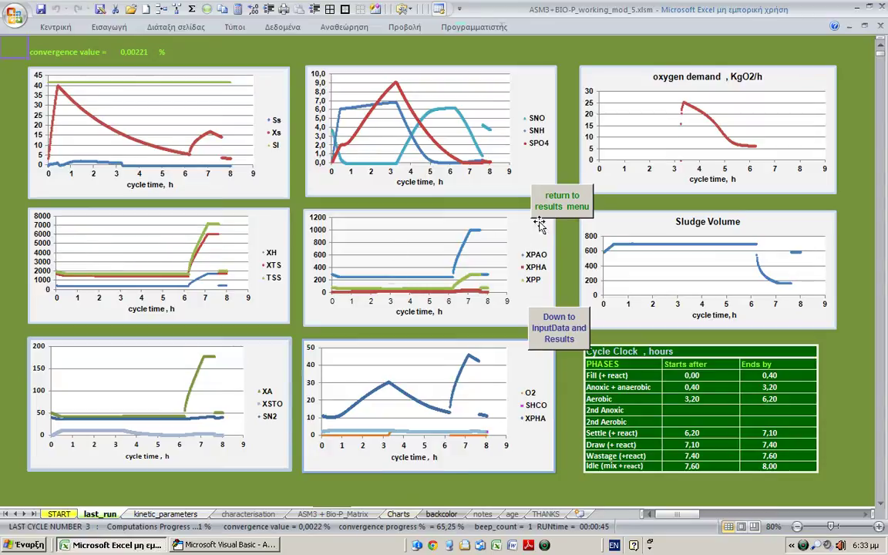
left_click(570, 204)
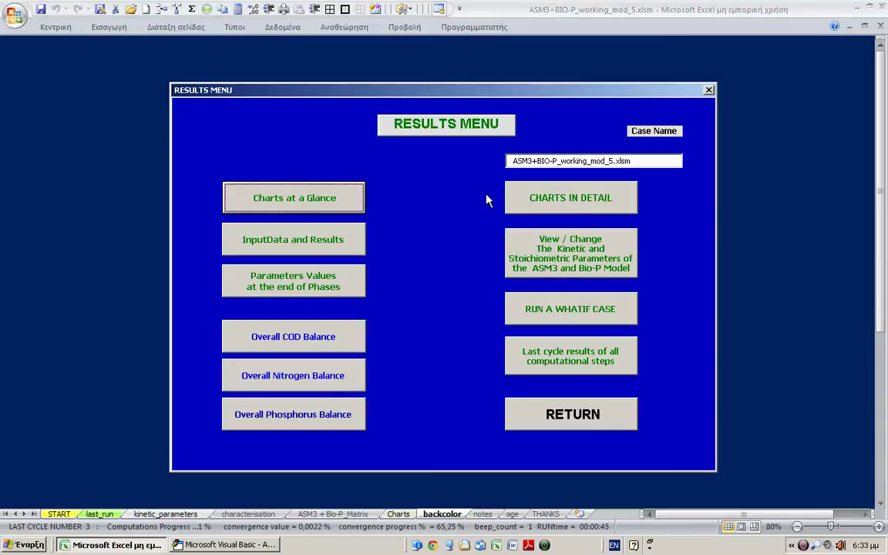
left_click(568, 200)
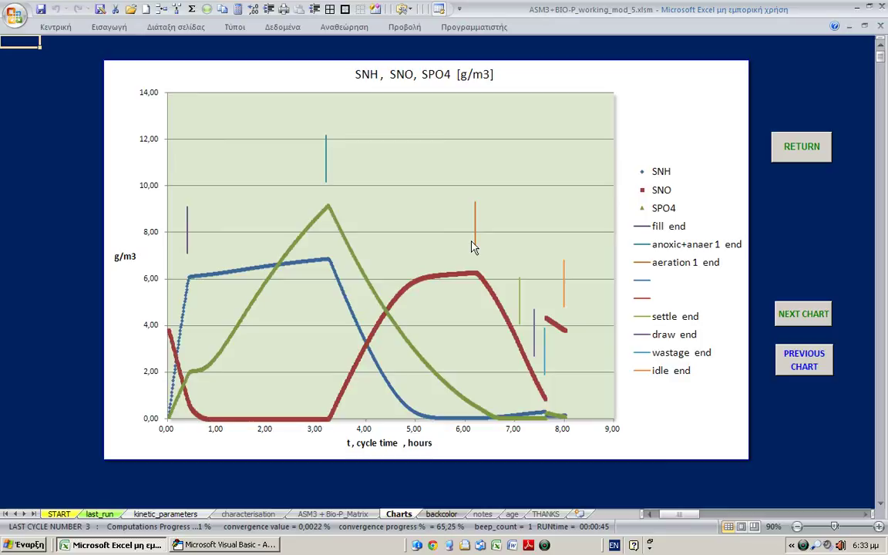
Browse the detailed charts from the SNH, SNO, SPO4 chart forward to the Ss, Xs, XSTO chart.
left_click(805, 319)
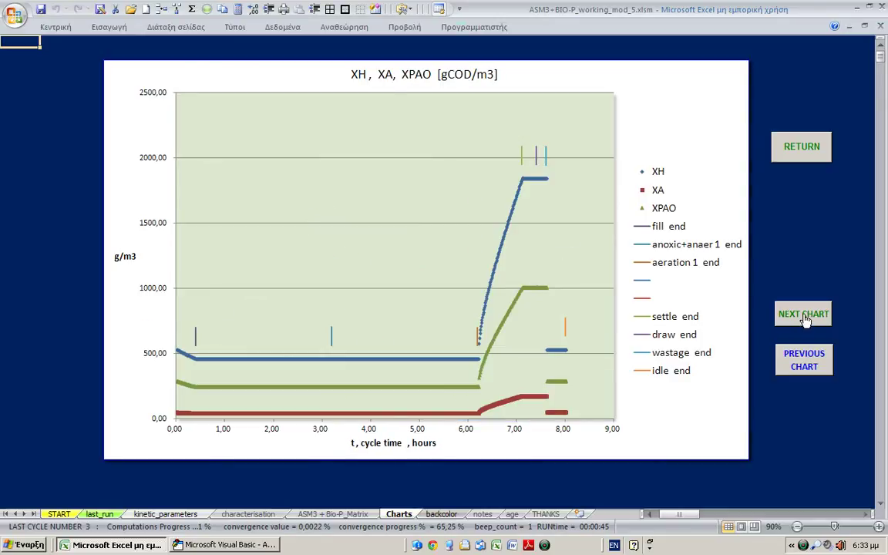
left_click(805, 319)
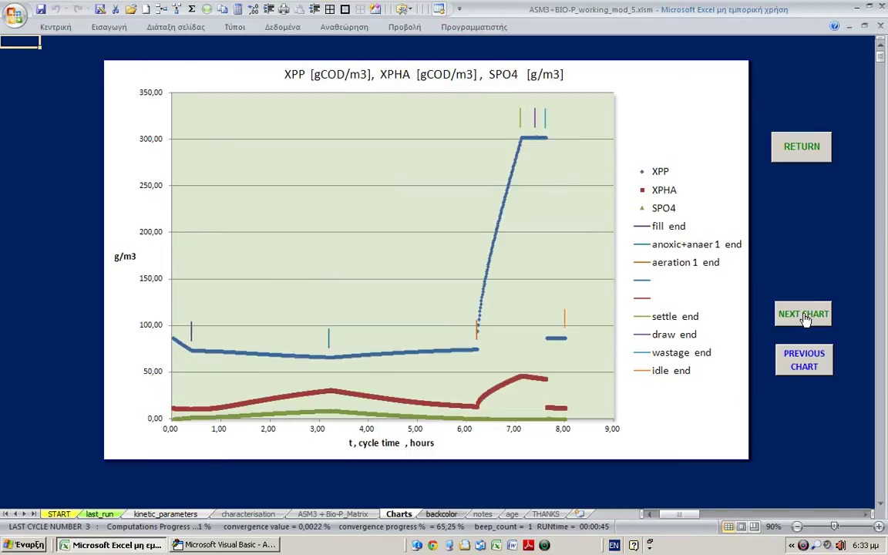
left_click(806, 319)
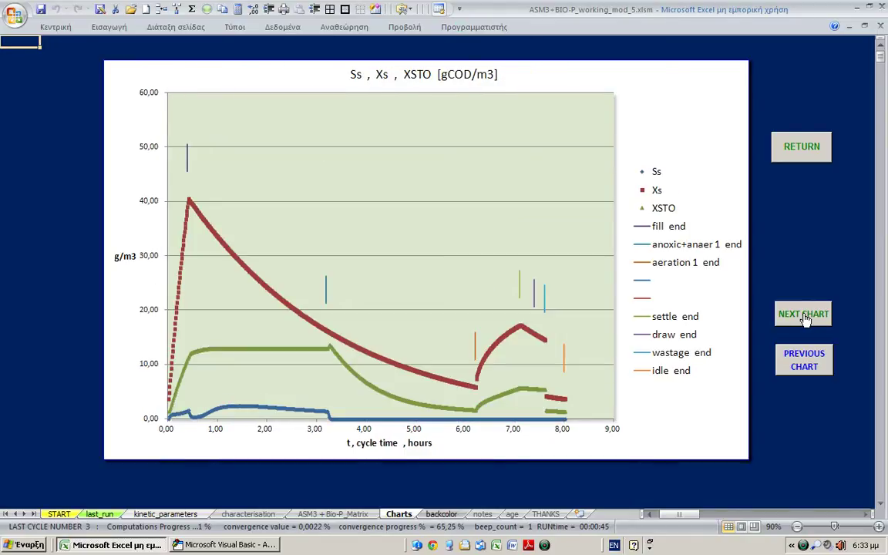
Browse the detailed charts forward to the XTS, TSS, XI chart, step back one chart, and return to the results menu.
left_click(805, 319)
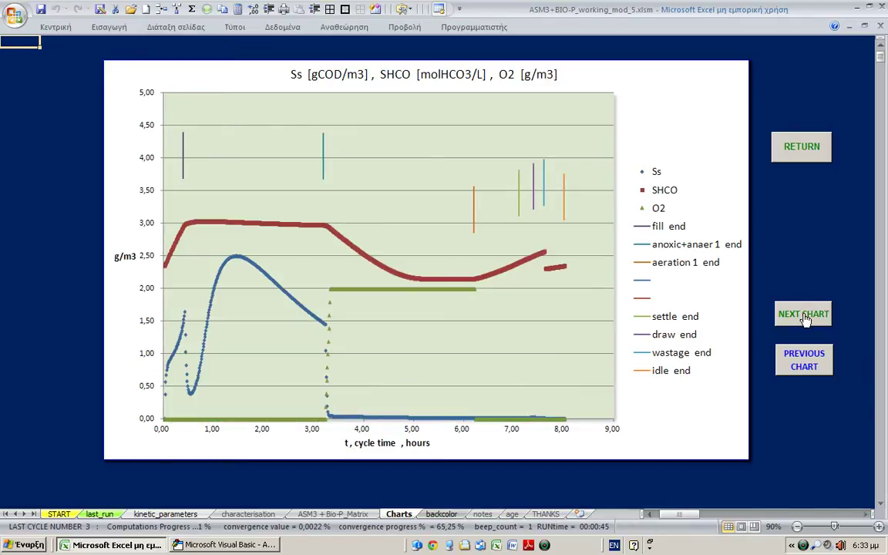
left_click(805, 319)
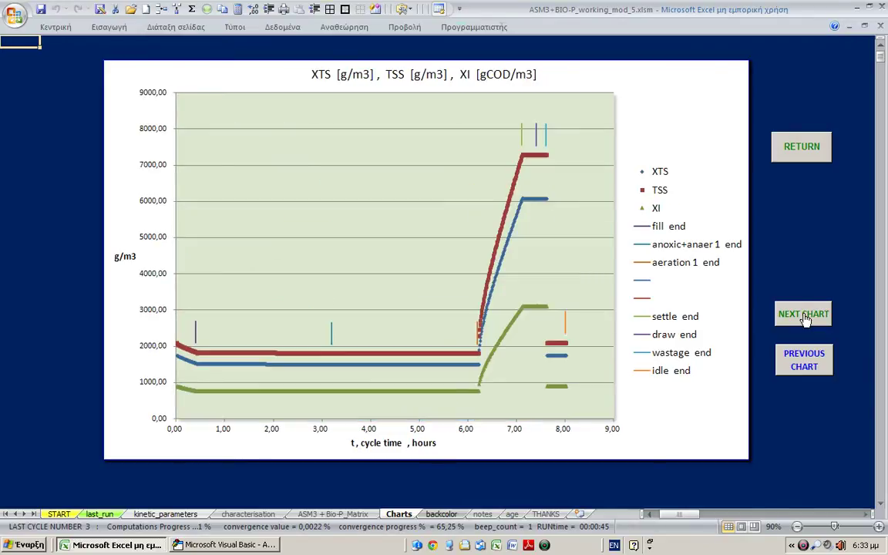
left_click(813, 365)
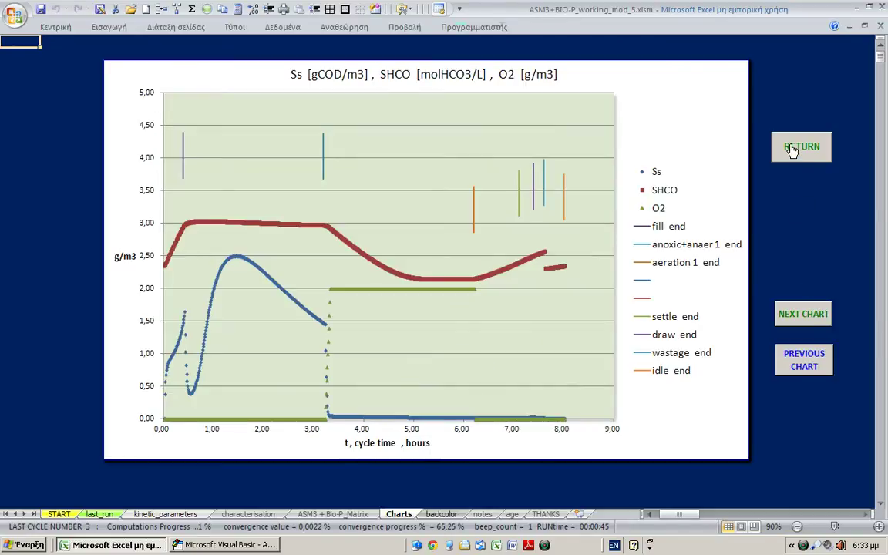
left_click(733, 147)
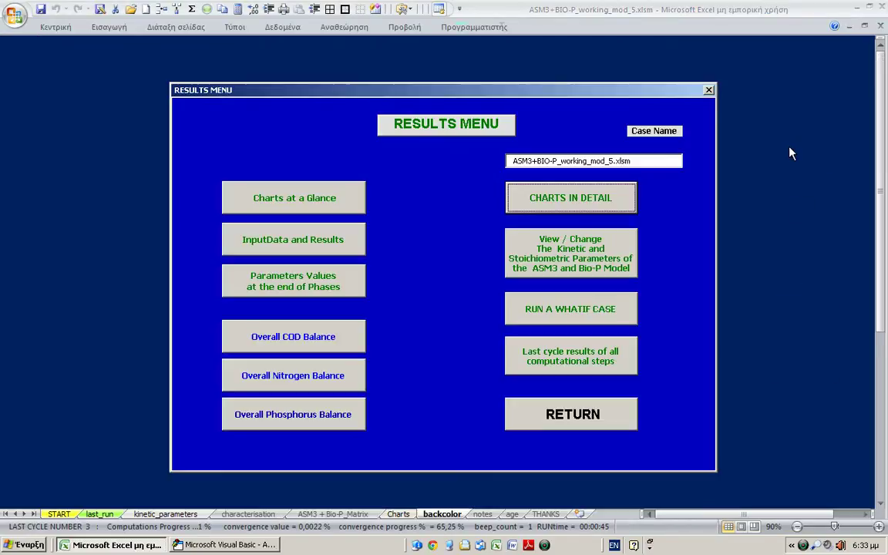
Review the charts at a glance, the input data and results, and the parameter values at the end of phases, ending at the results menu.
left_click(275, 194)
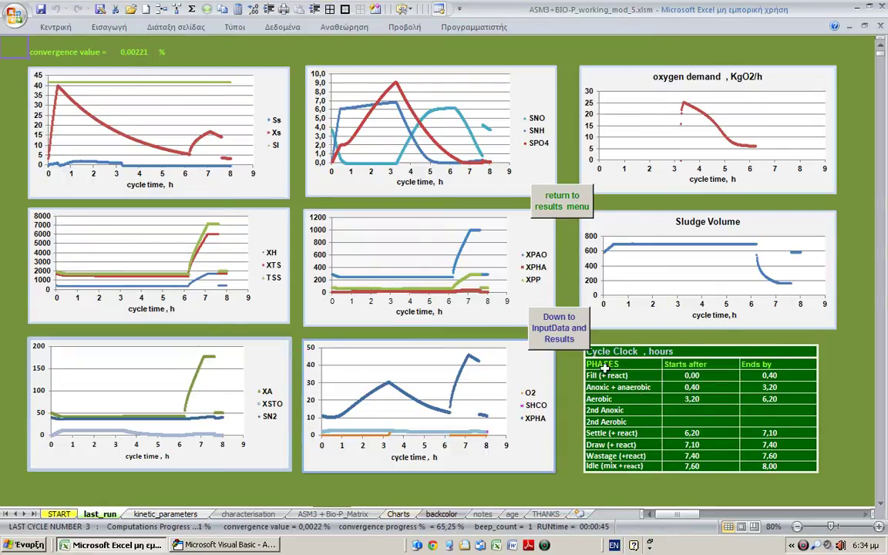
left_click(554, 327)
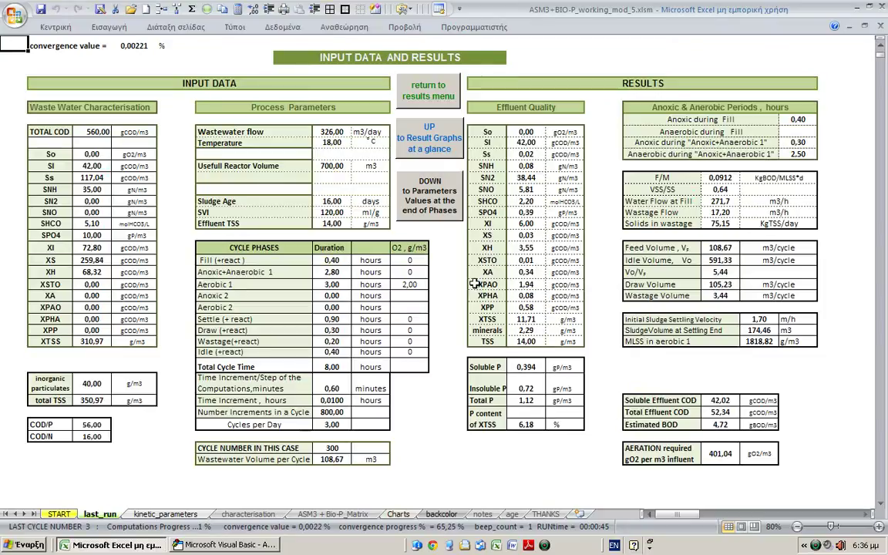
left_click(435, 140)
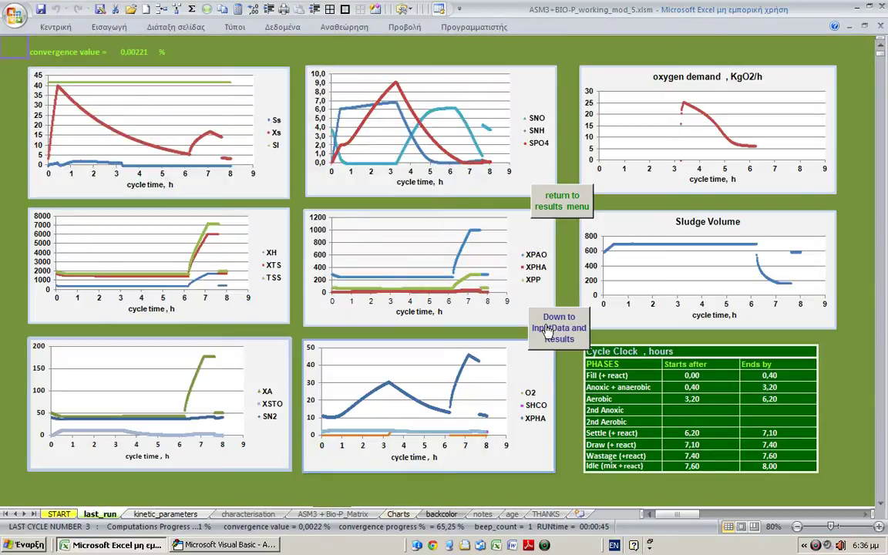
left_click(547, 329)
left_click(428, 198)
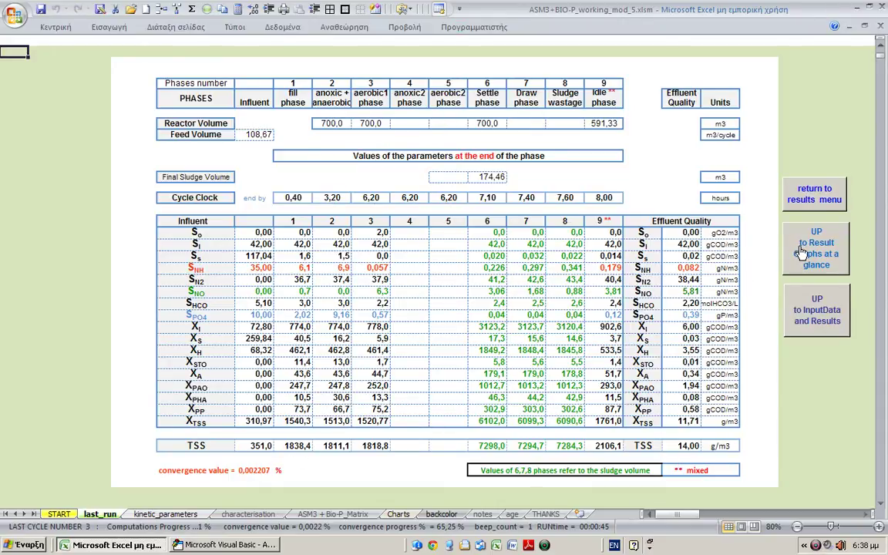
left_click(832, 198)
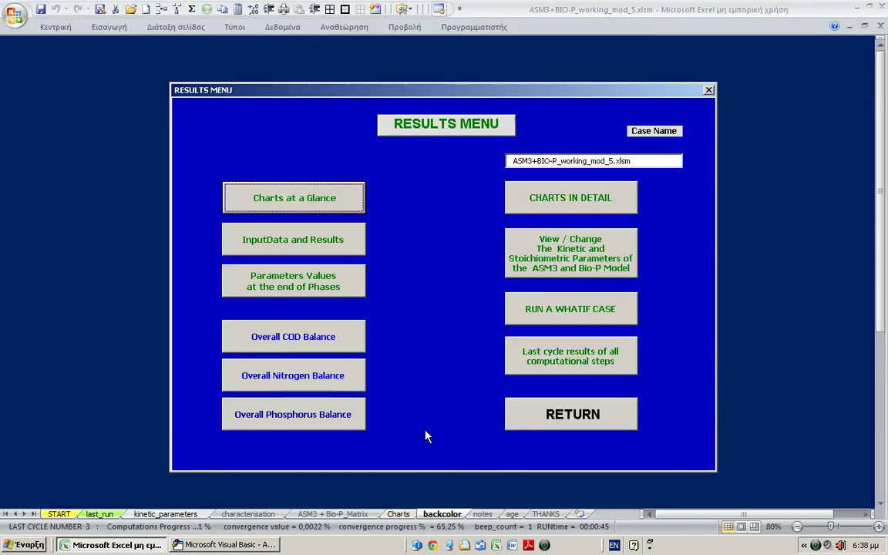
Review the overall COD, nitrogen and phosphorus balances one after another, returning to the results menu.
left_click(291, 344)
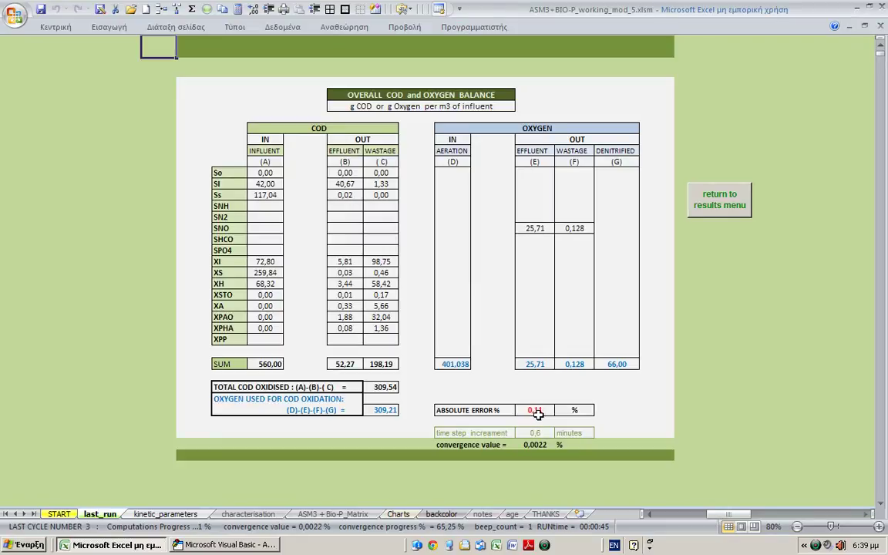
left_click(718, 202)
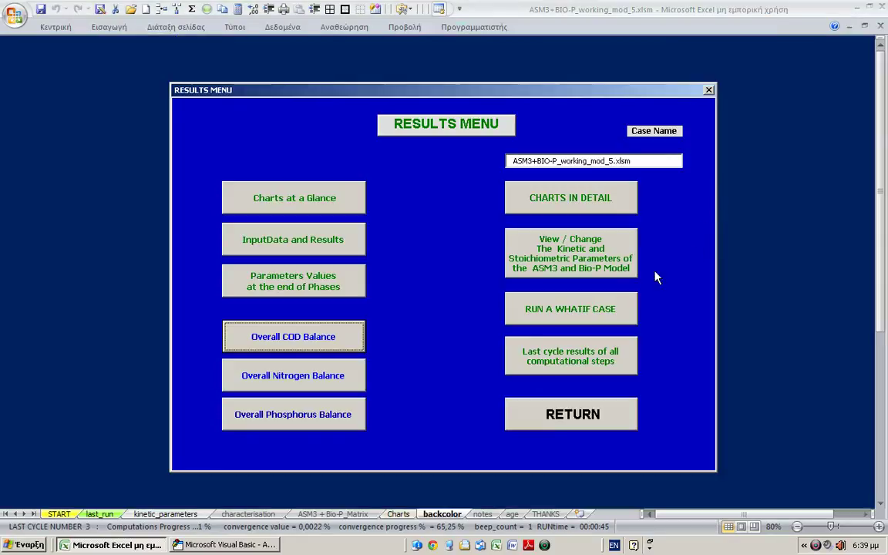
left_click(292, 373)
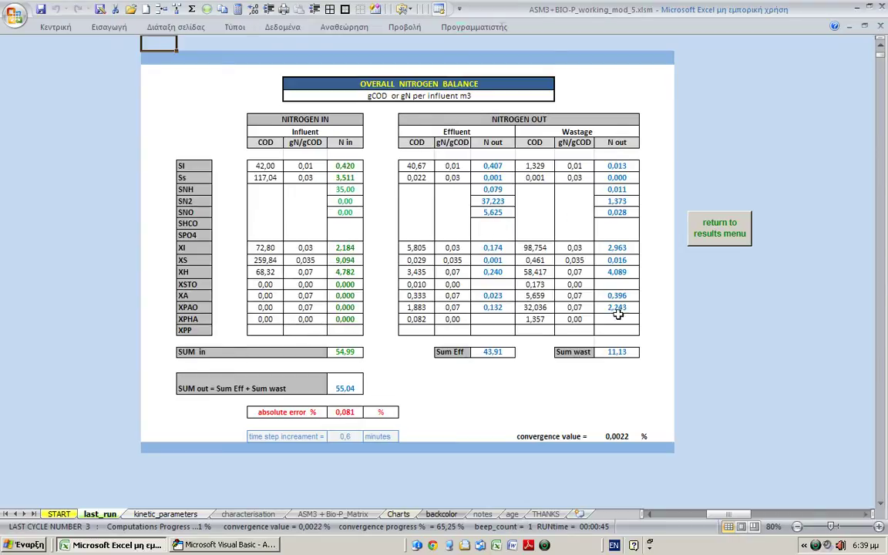
left_click(712, 235)
left_click(296, 420)
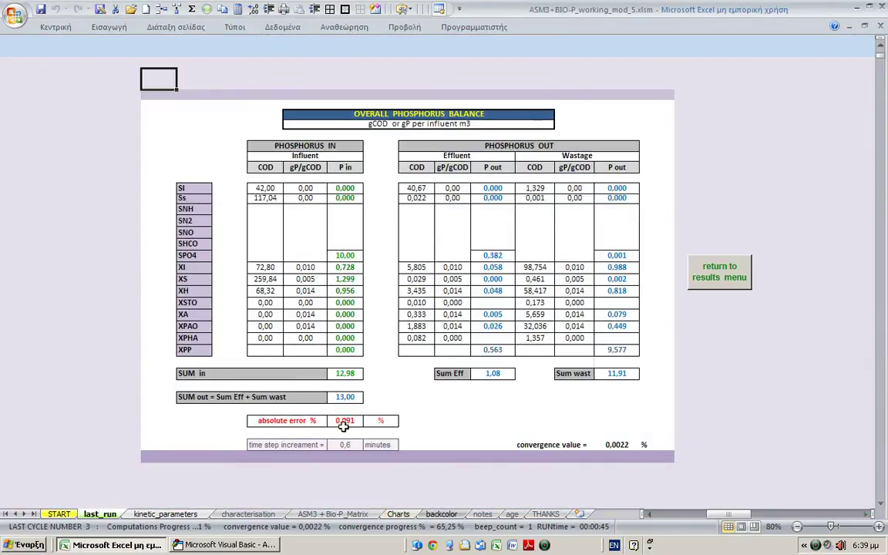
left_click(725, 275)
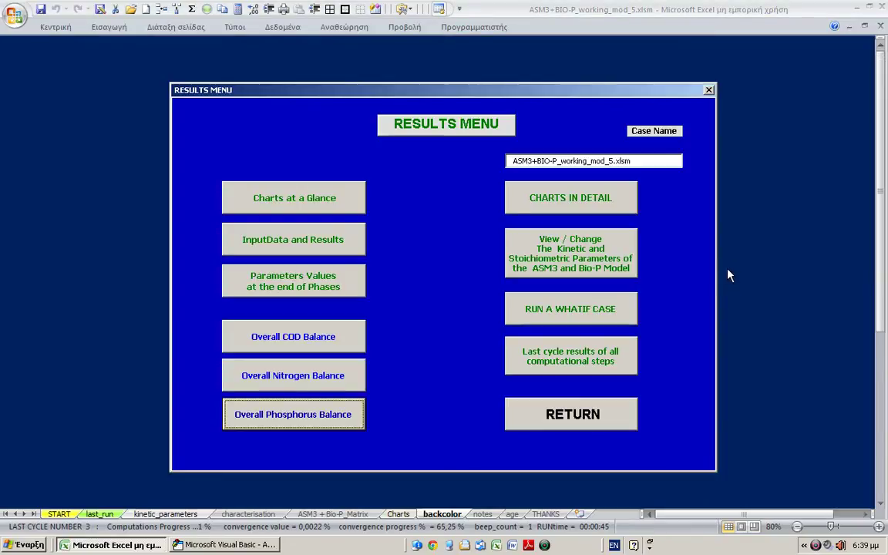
Examine the kinetic and stoichiometric parameters of the ASM3 and Bio-P models, then save them and return to the results menu.
left_click(535, 256)
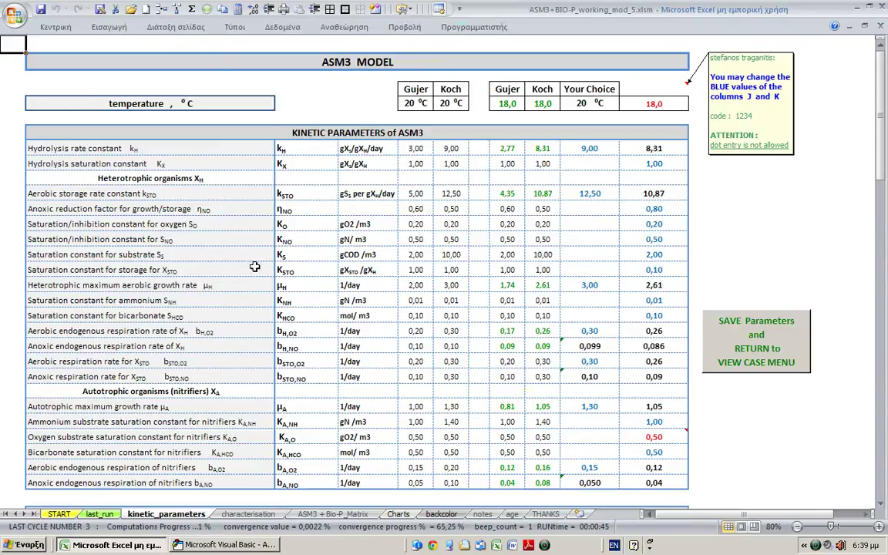
scroll(493, 351, "down", 2)
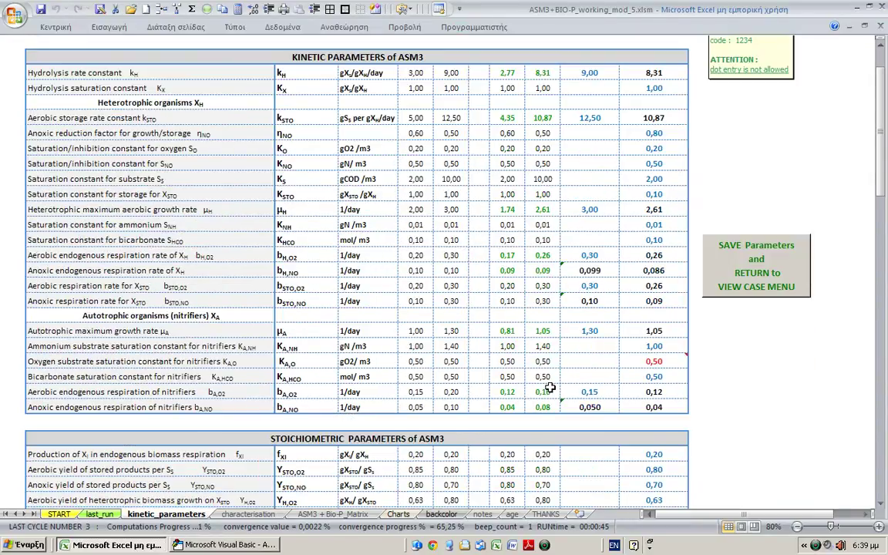
scroll(492, 346, "up", 2)
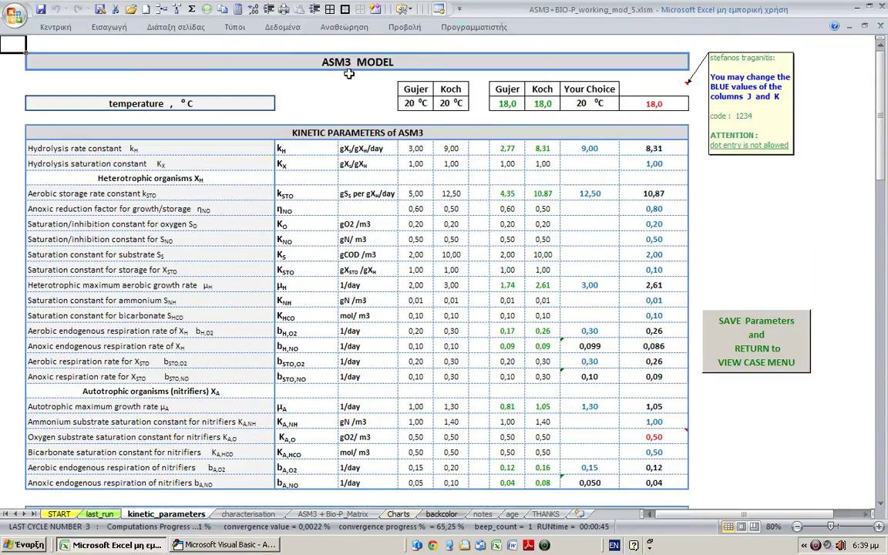
scroll(407, 176, "down", 8)
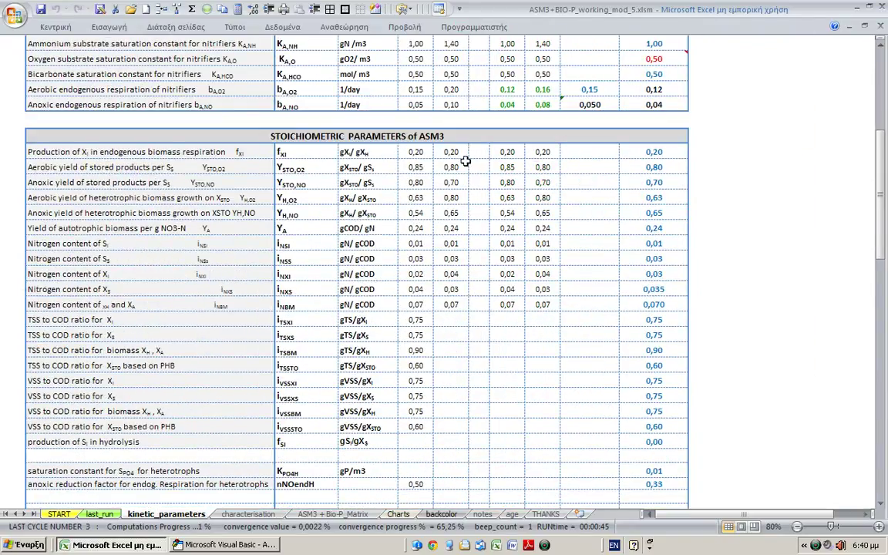
scroll(487, 222, "down", 10)
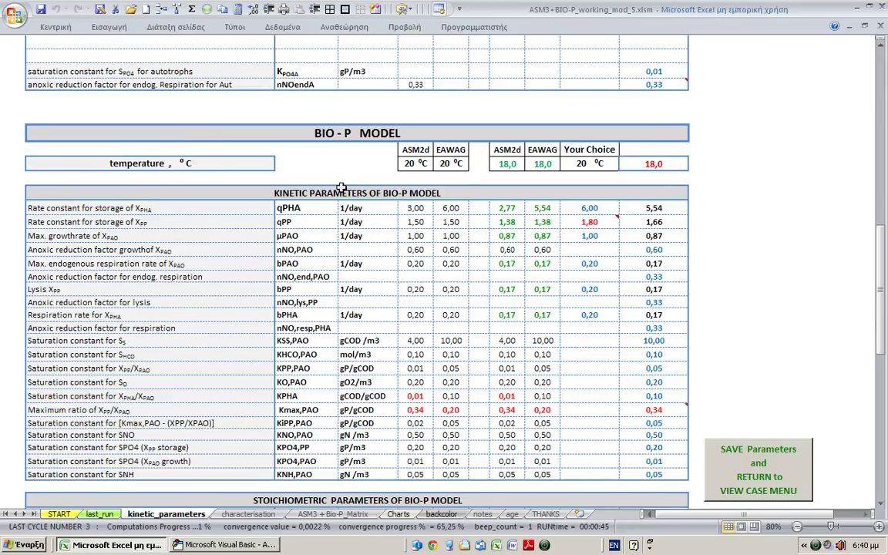
scroll(366, 308, "down", 9)
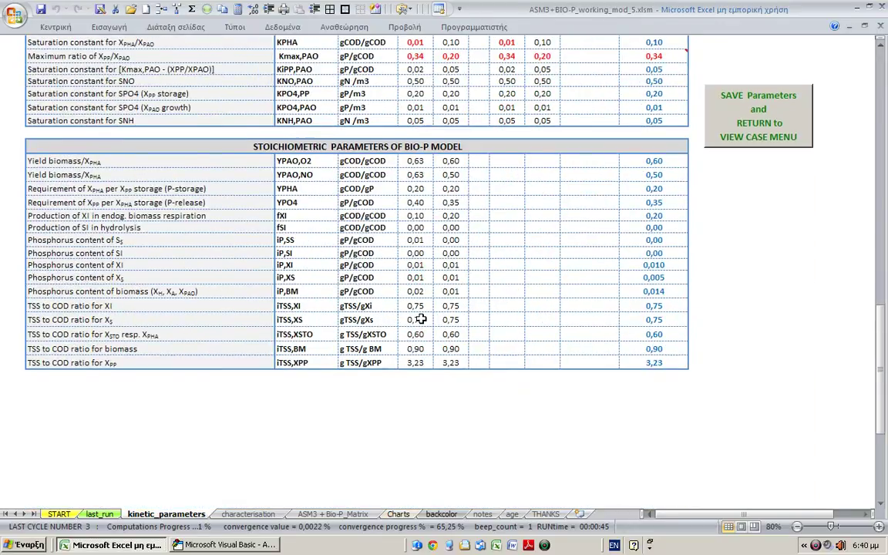
scroll(420, 319, "up", 20)
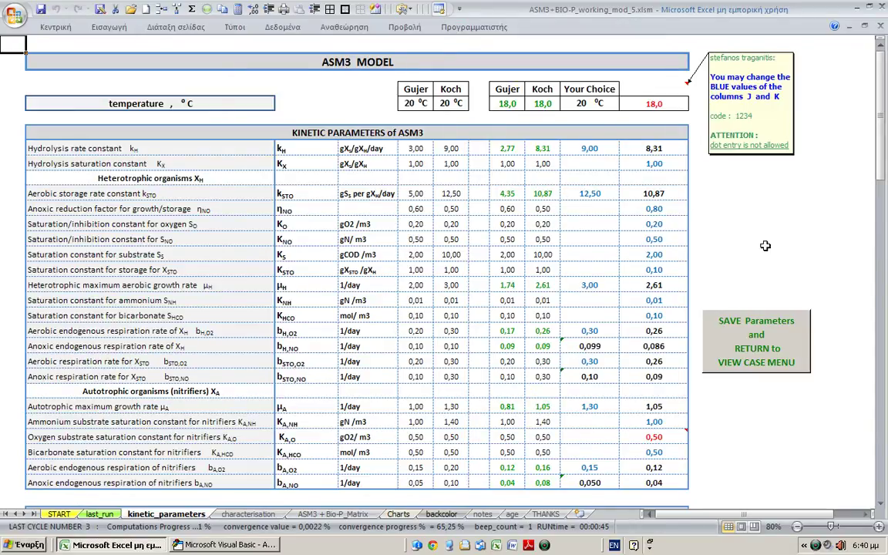
left_click(771, 352)
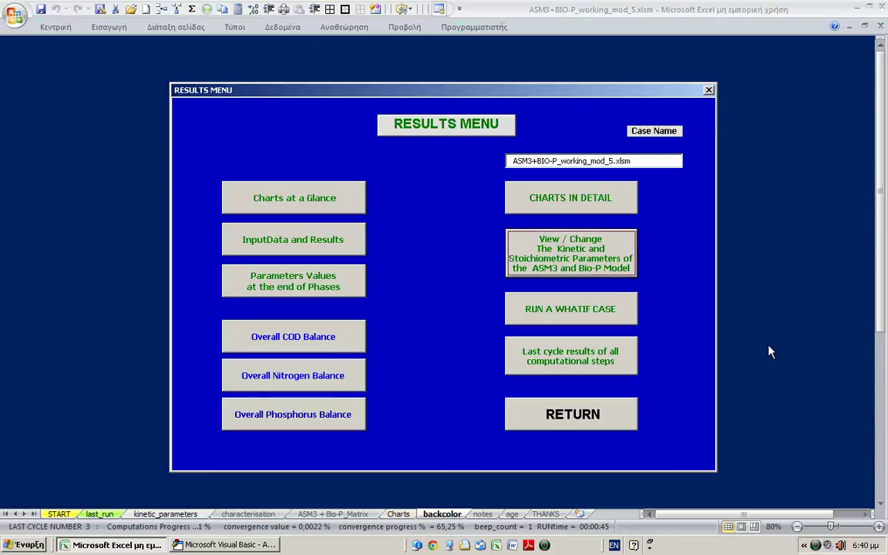
Start a what-if case with a 17-day sludge age as a fast invisible run, stop it early, and return to the results menu.
left_click(558, 316)
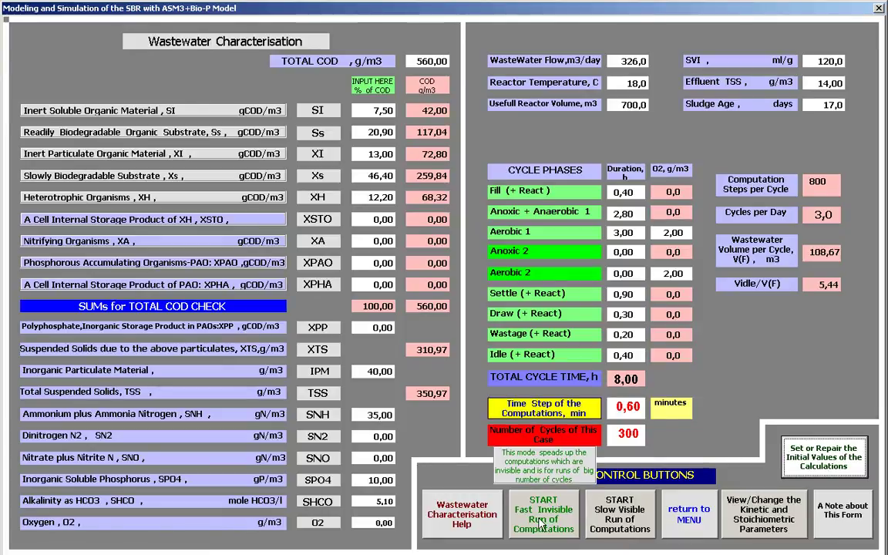
left_click(574, 526)
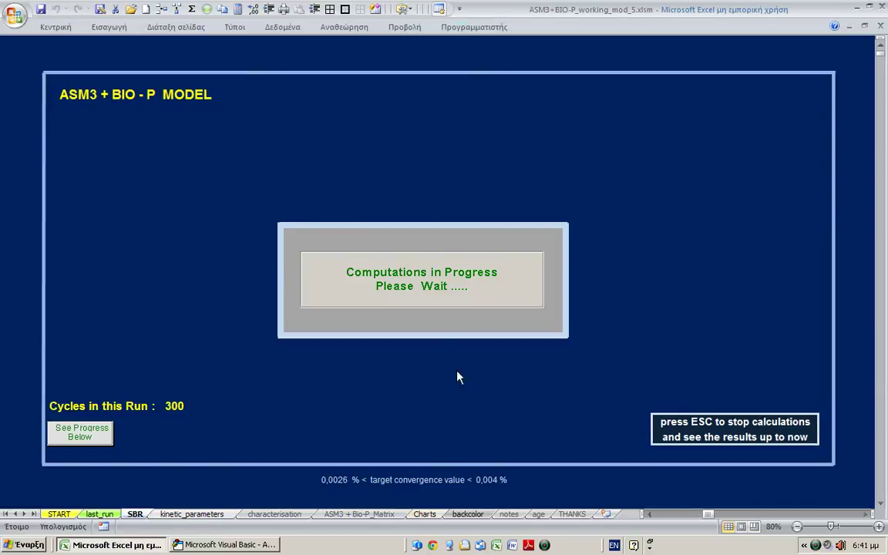
key("Escape")
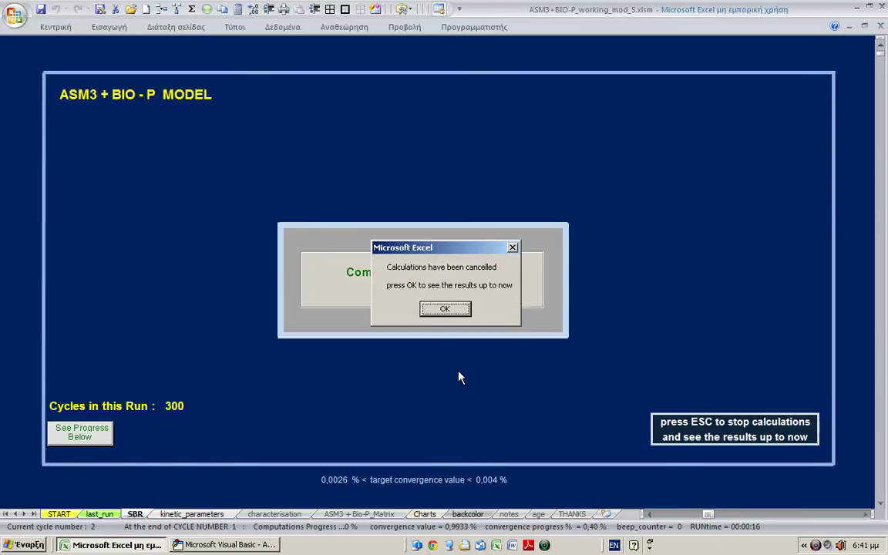
left_click(446, 309)
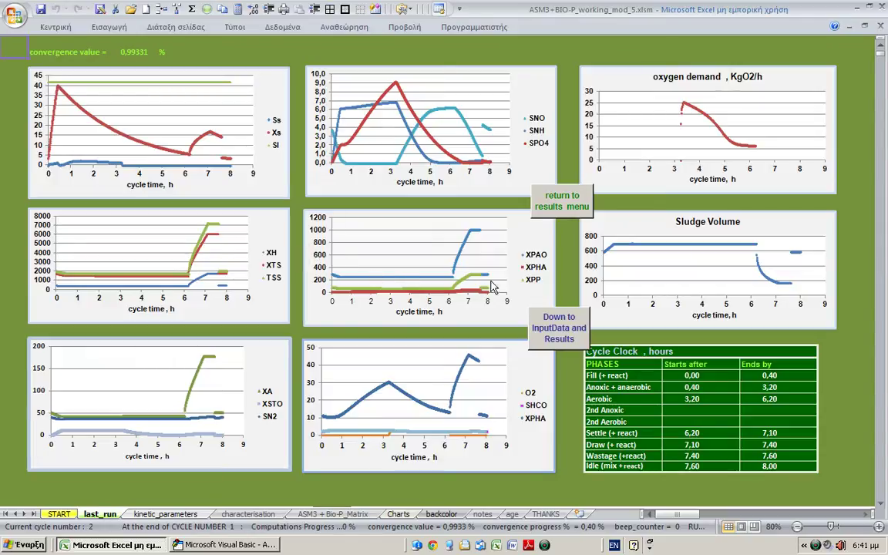
left_click(570, 205)
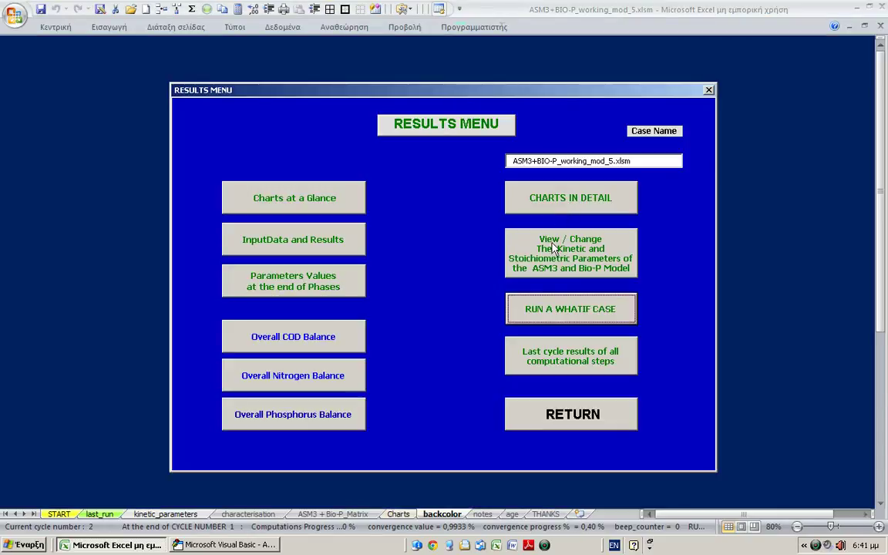
Reopen the what-if case form, set the sludge age to 16 days, and reset the initial values of the calculations.
left_click(560, 310)
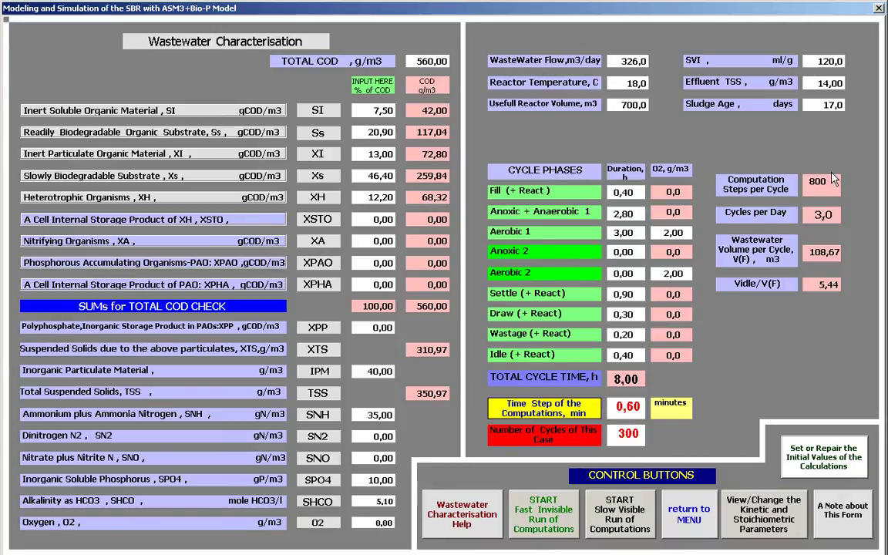
type("6")
key("Delete")
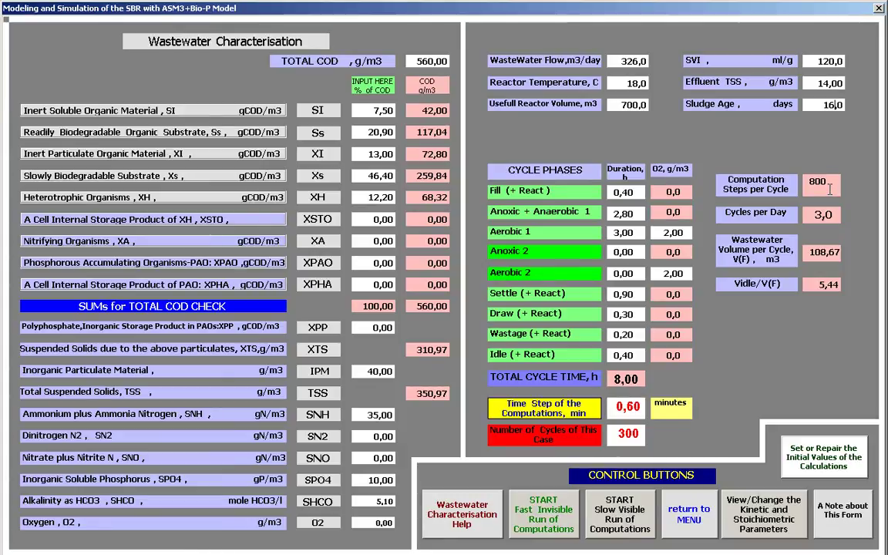
left_click(823, 456)
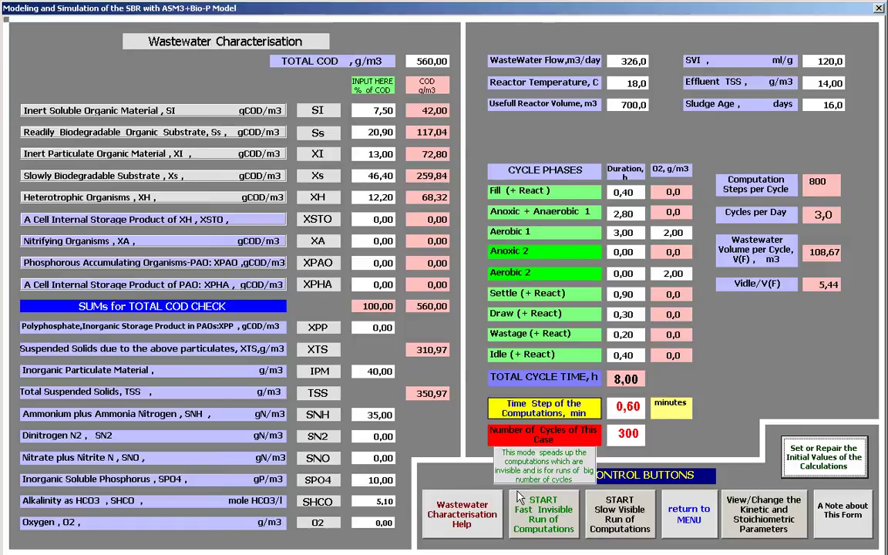
Start the slow visible run of computations, repeat the slow calculations, and go back to the input data form.
left_click(616, 520)
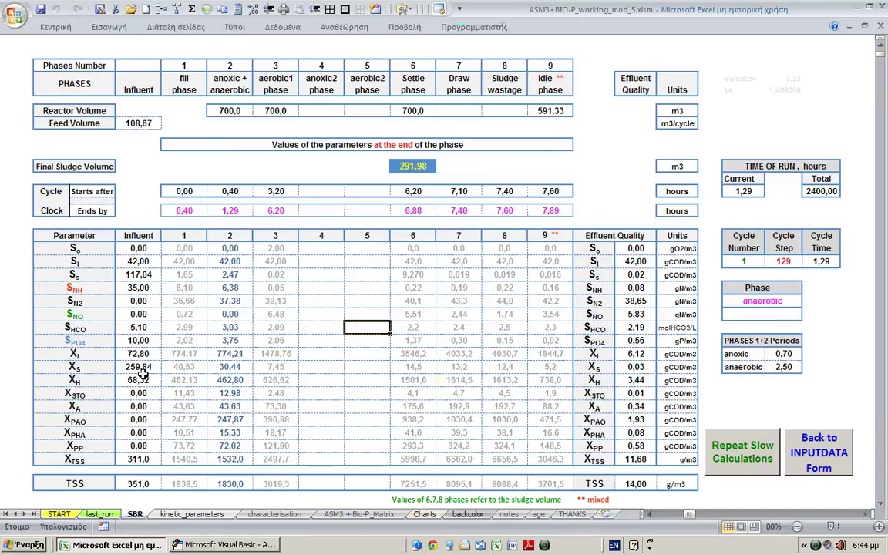
left_click(756, 452)
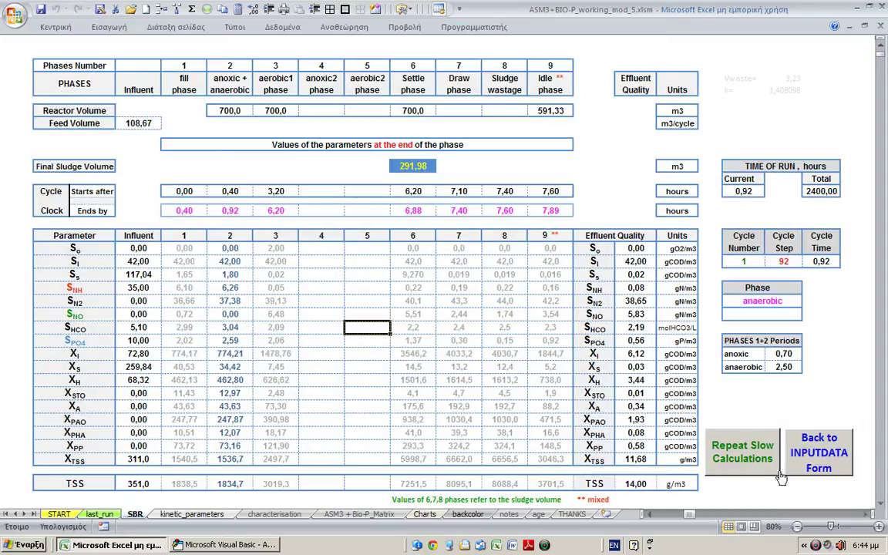
left_click(824, 460)
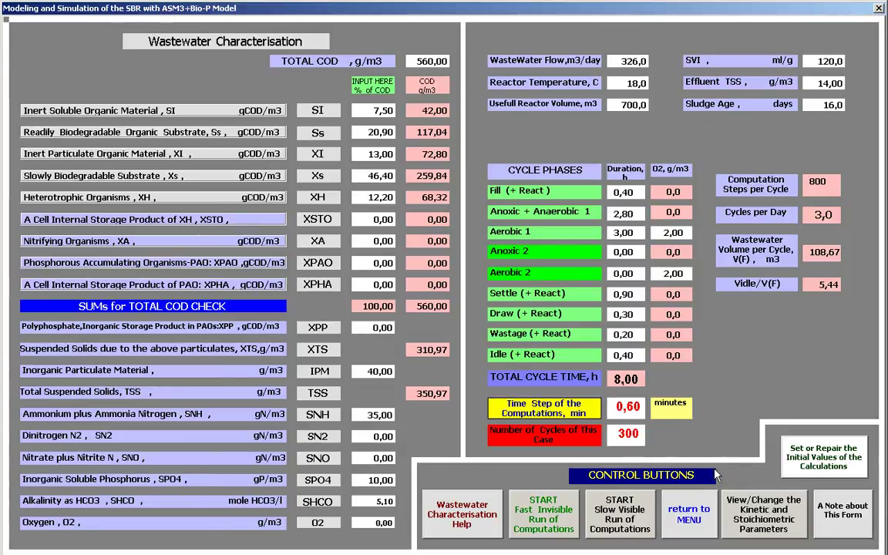
Return to the main menu and exit the simulator.
left_click(688, 515)
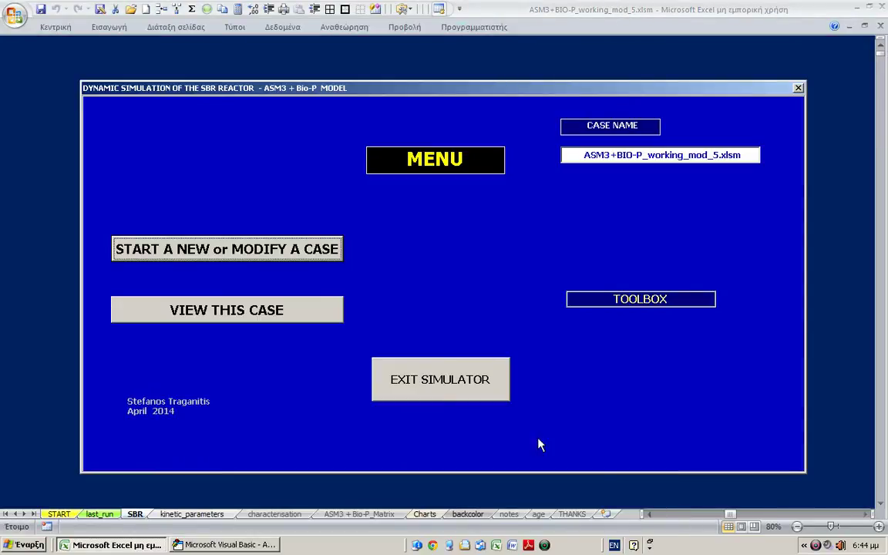
left_click(453, 395)
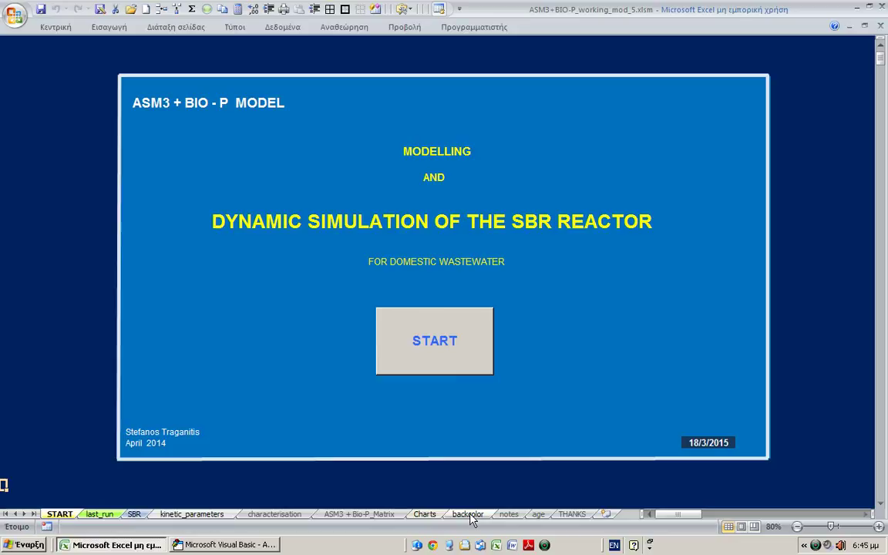
Look through all the sludge age charts on the age sheet and finish on the THANKS sheet.
left_click(538, 514)
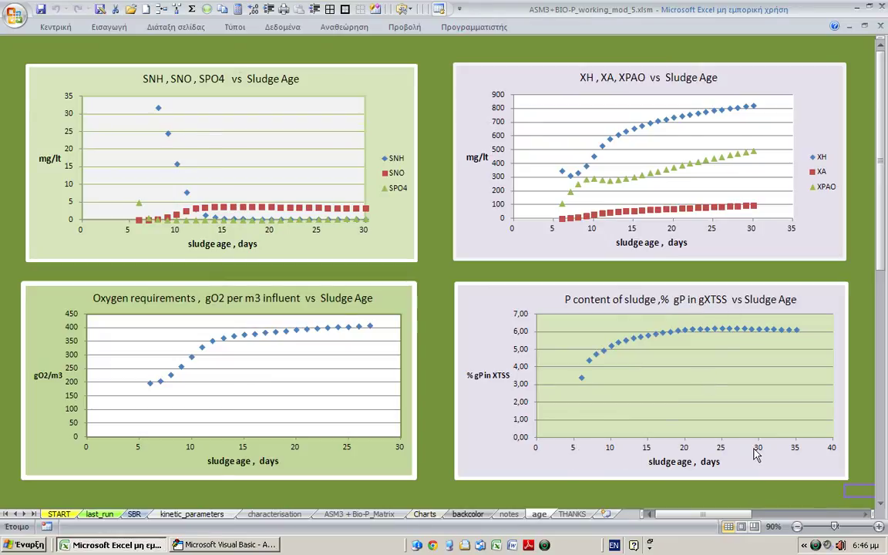
left_click_drag(723, 514, 778, 523)
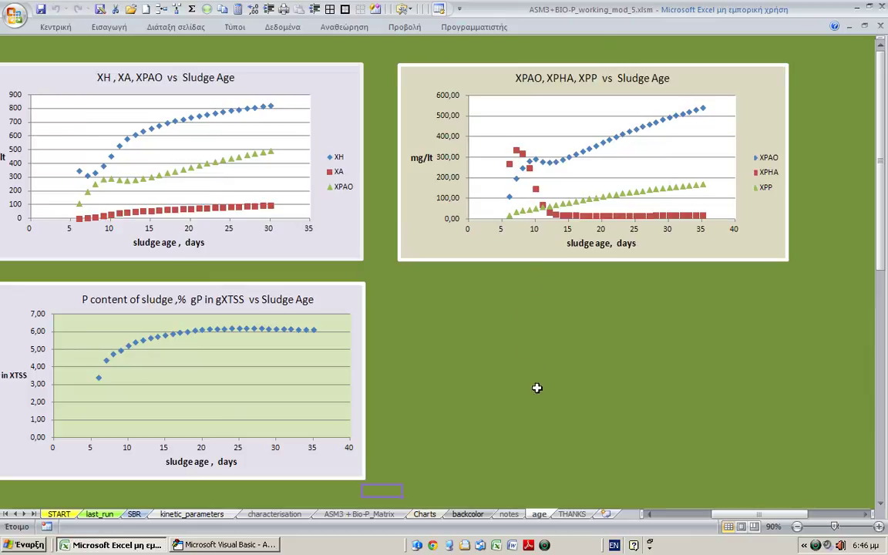
left_click_drag(734, 514, 676, 521)
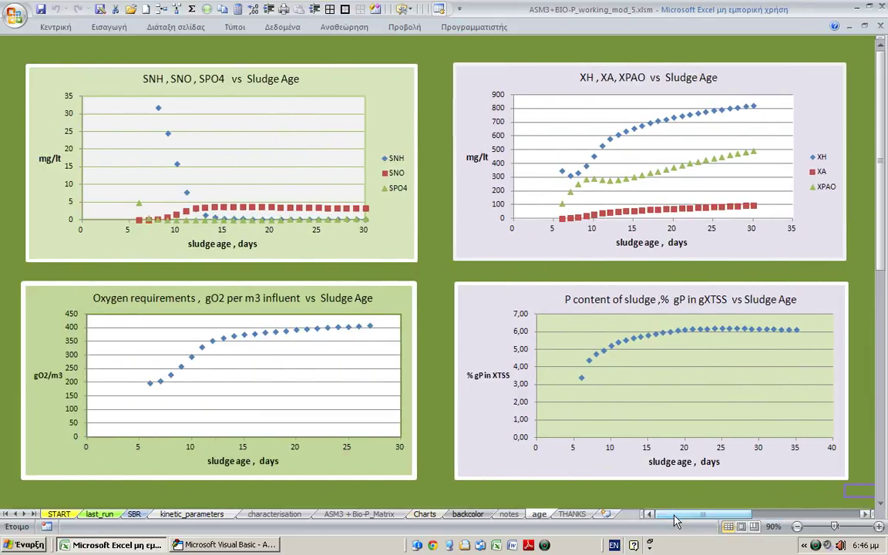
left_click(571, 514)
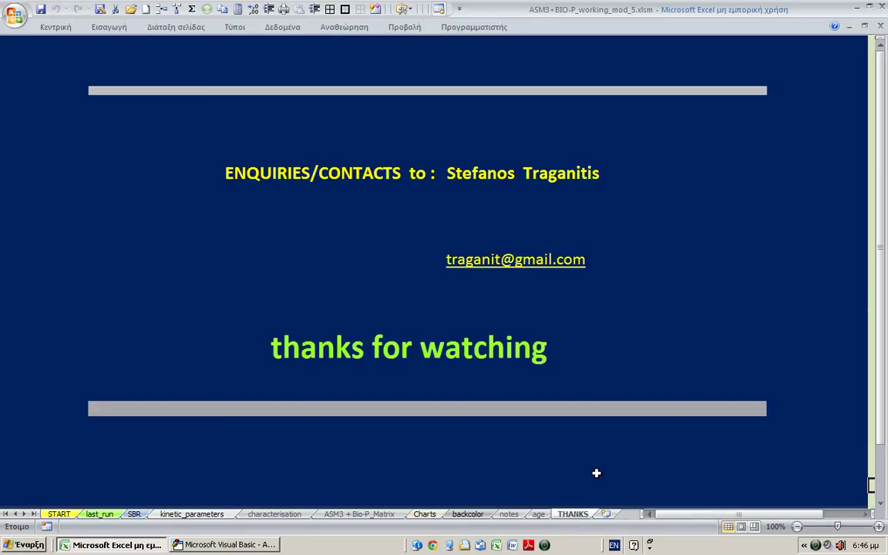